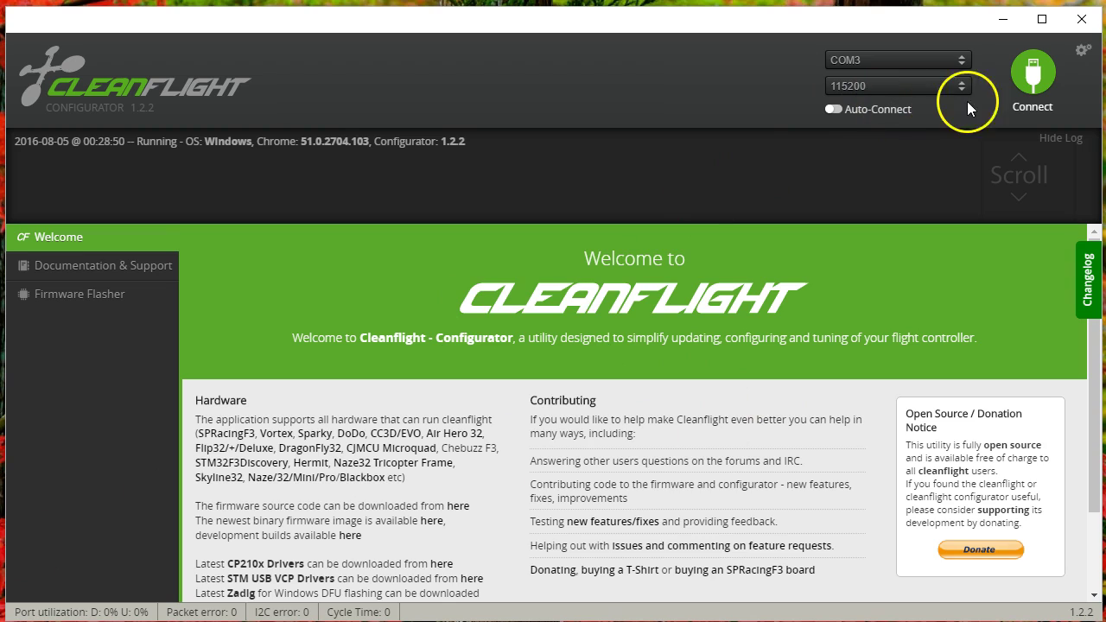
Step: Connect Cleanflight to the flight controller, switch to BLHeliSuite and try to connect it on COM3 at 115200 baud
left_click(1028, 78)
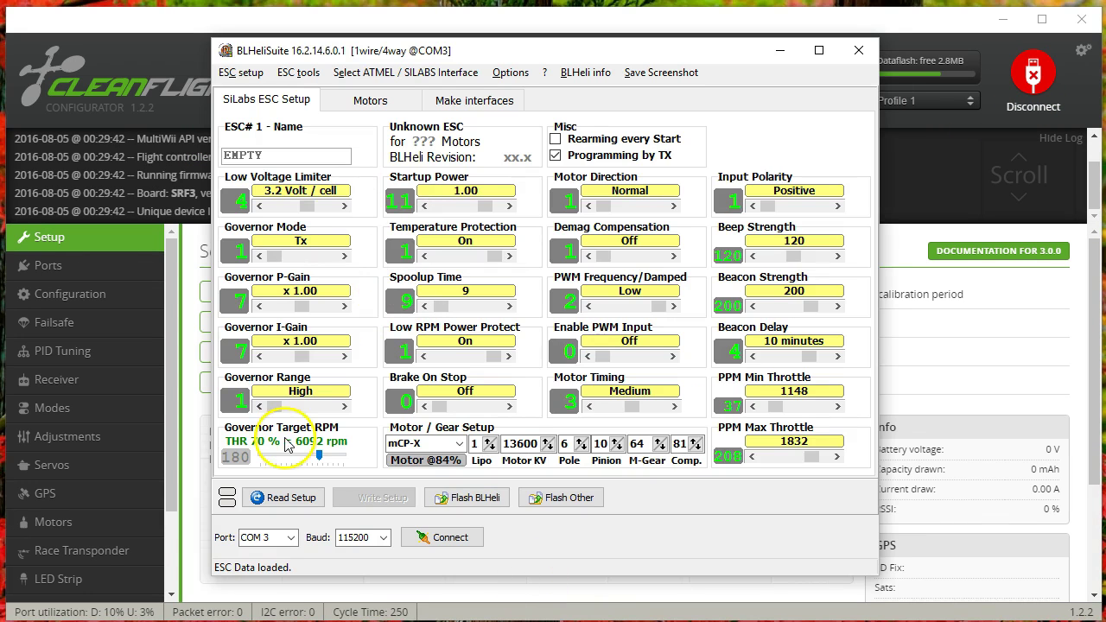
left_click(448, 538)
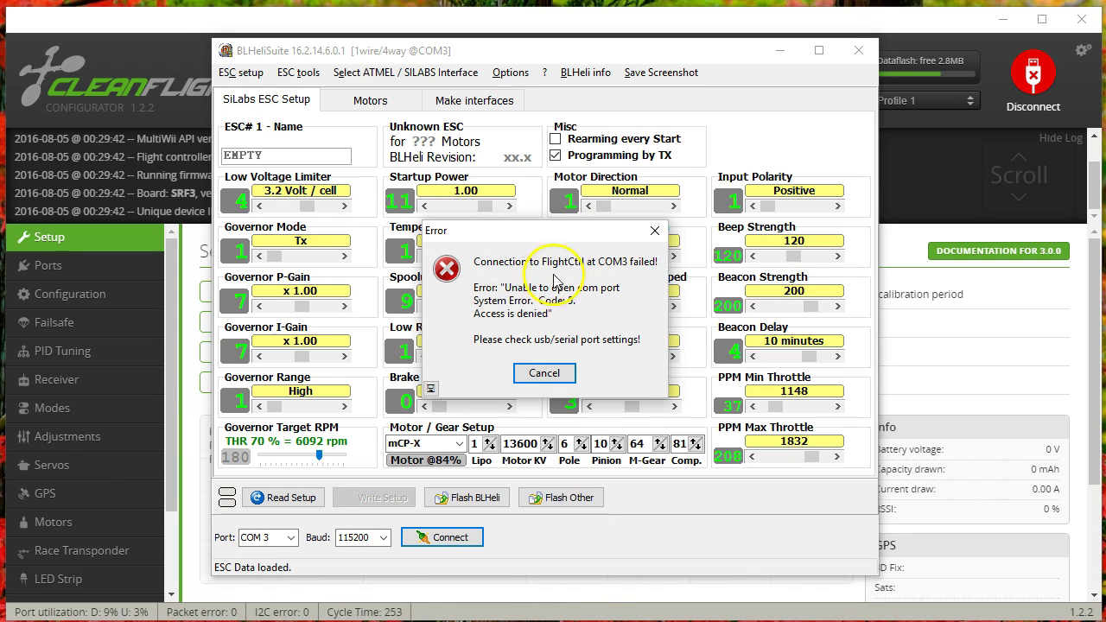
left_click(545, 372)
left_click_drag(706, 57, 704, 67)
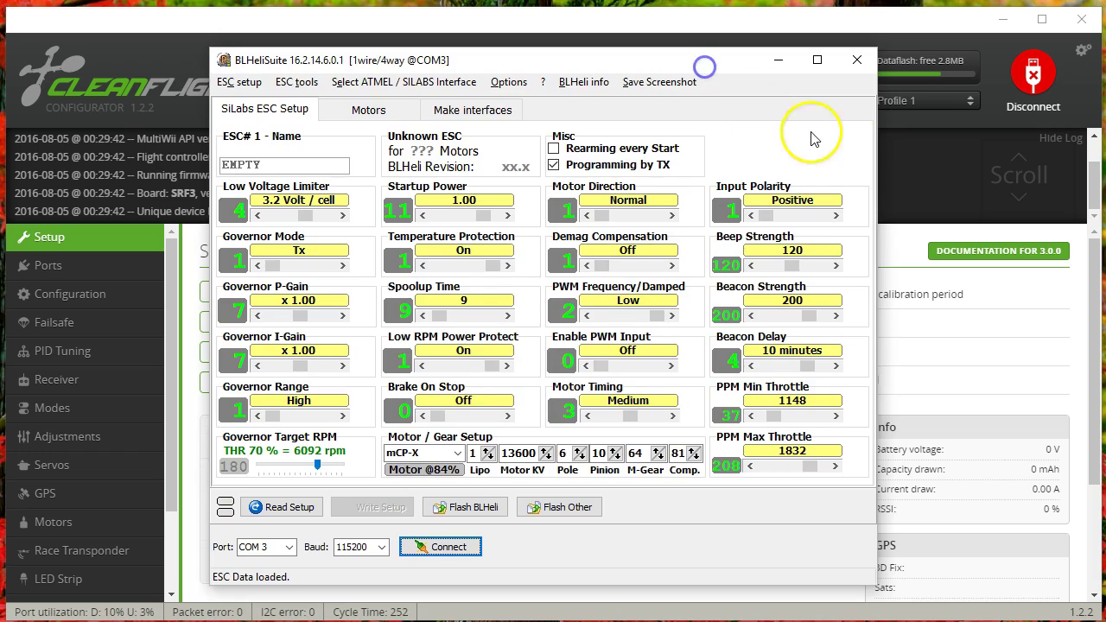
left_click(812, 138)
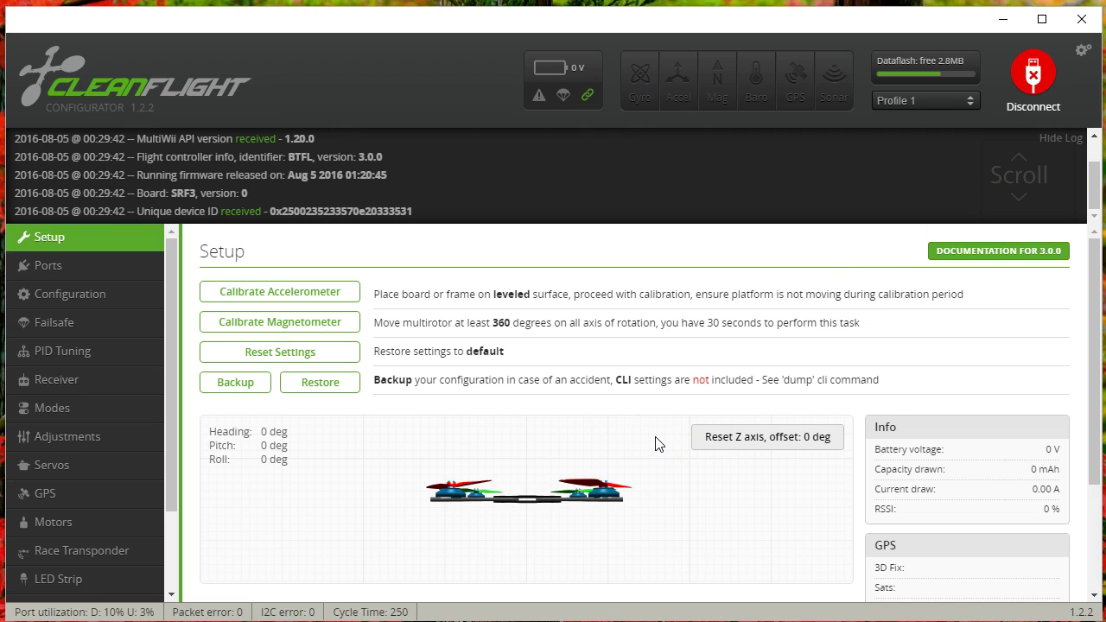
Step: Disconnect the flight controller in Cleanflight to release COM3, and switch to BLHeliSuite
left_click(1043, 90)
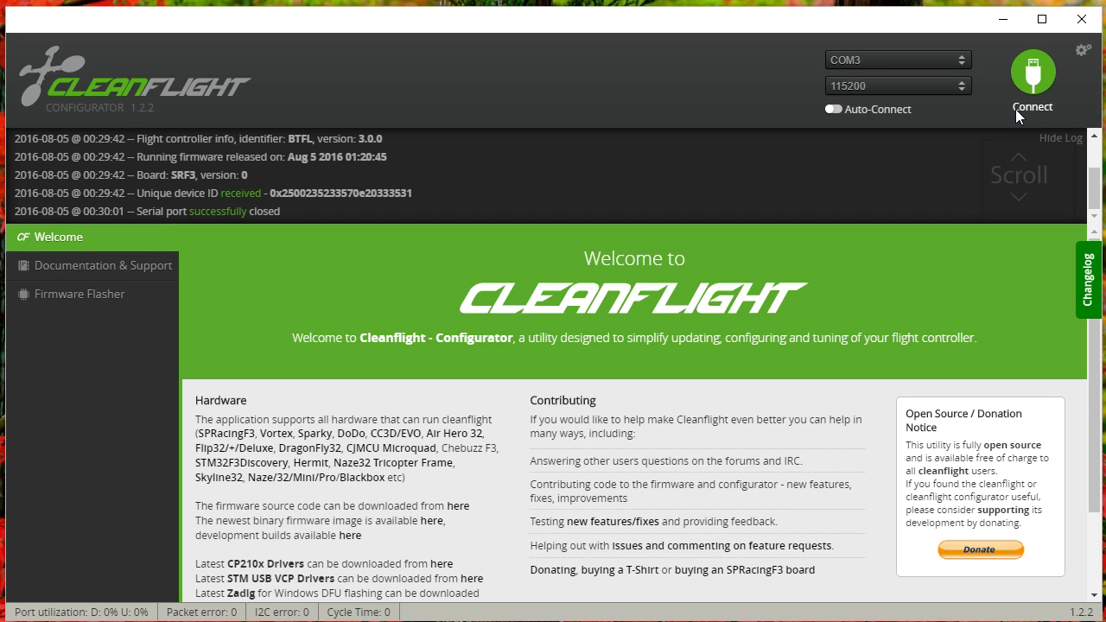
left_click(1016, 109)
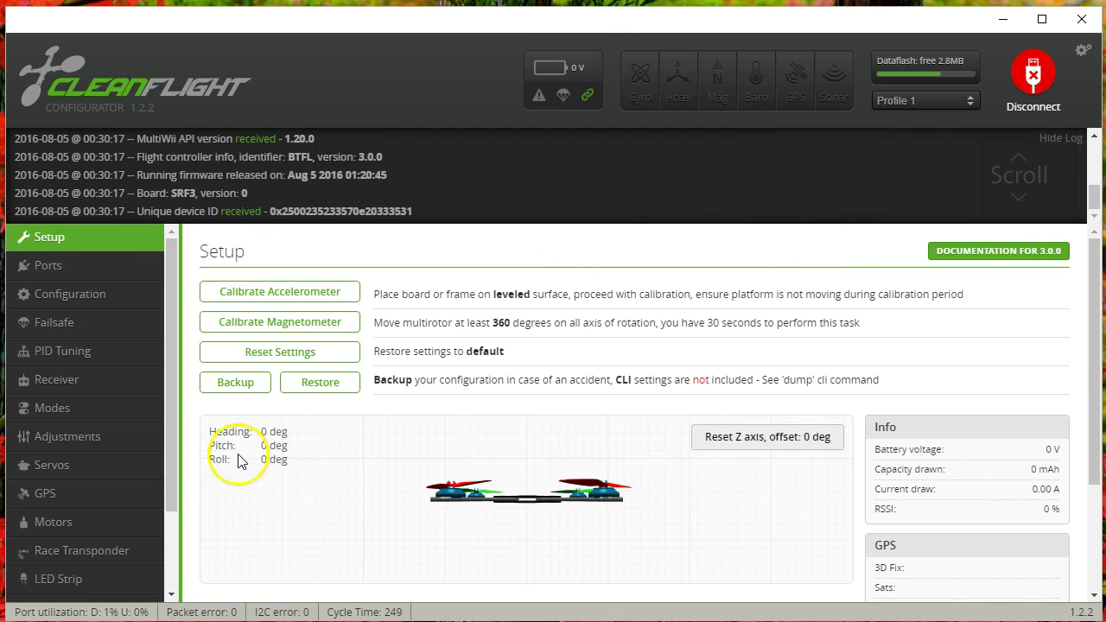
left_click(1033, 71)
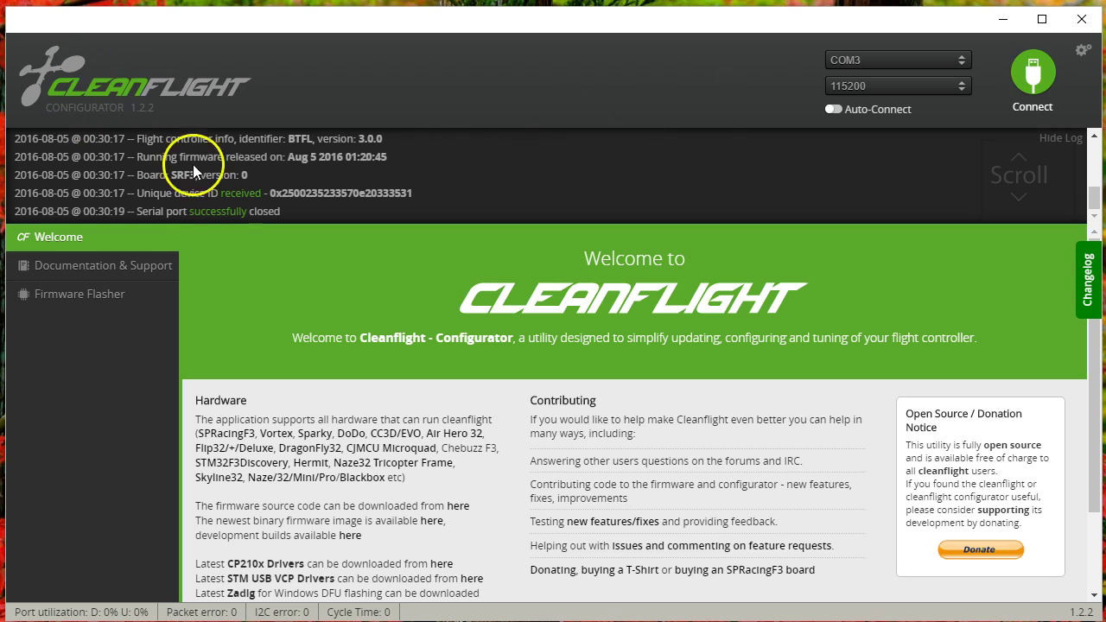
key("alt+Tab")
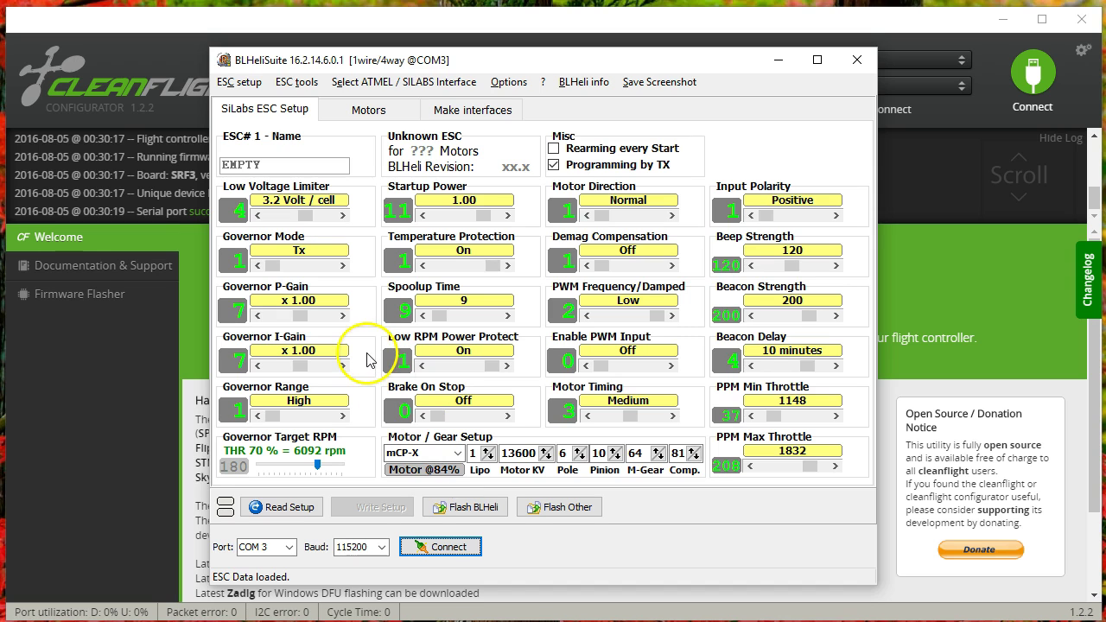
Step: Choose SILABS BLHeli Bootloader (Cleanflight) as the programming interface
left_click(385, 83)
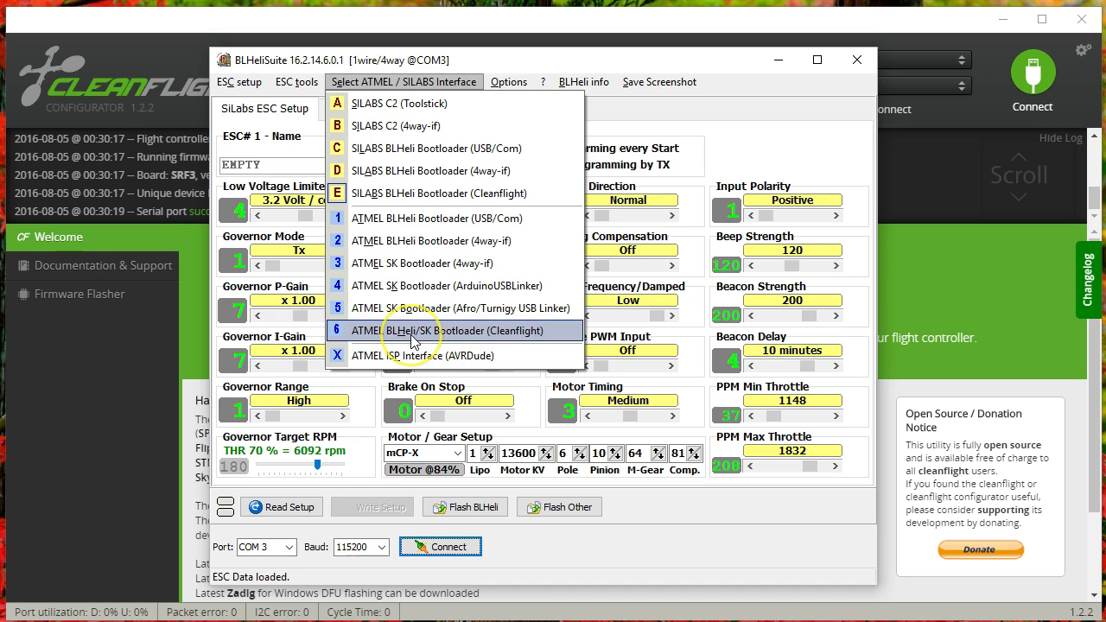
left_click(400, 199)
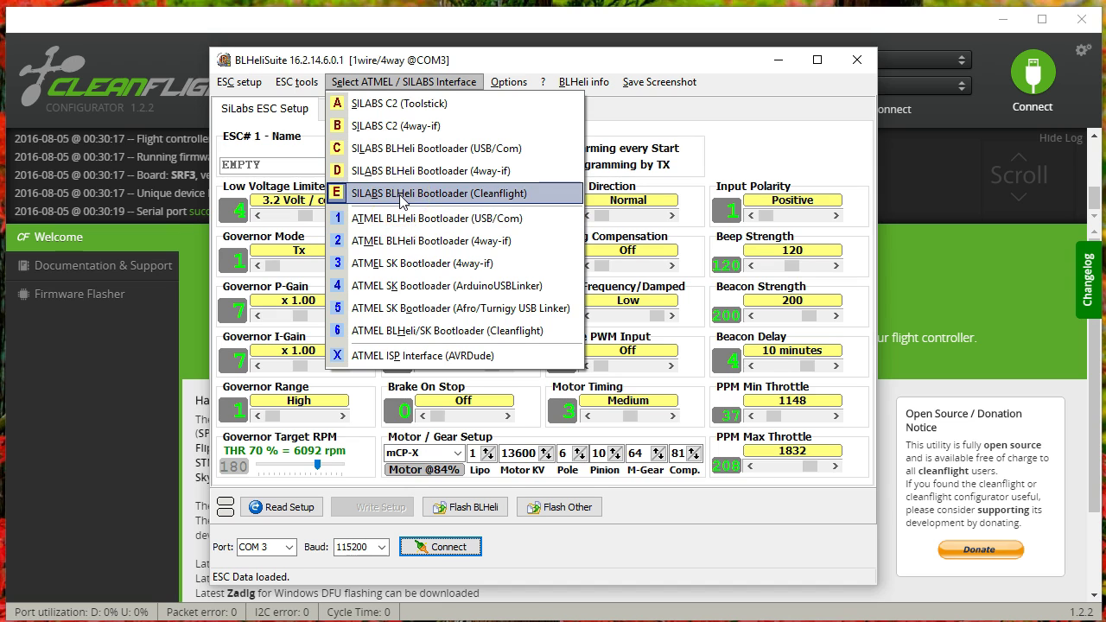
left_click(394, 337)
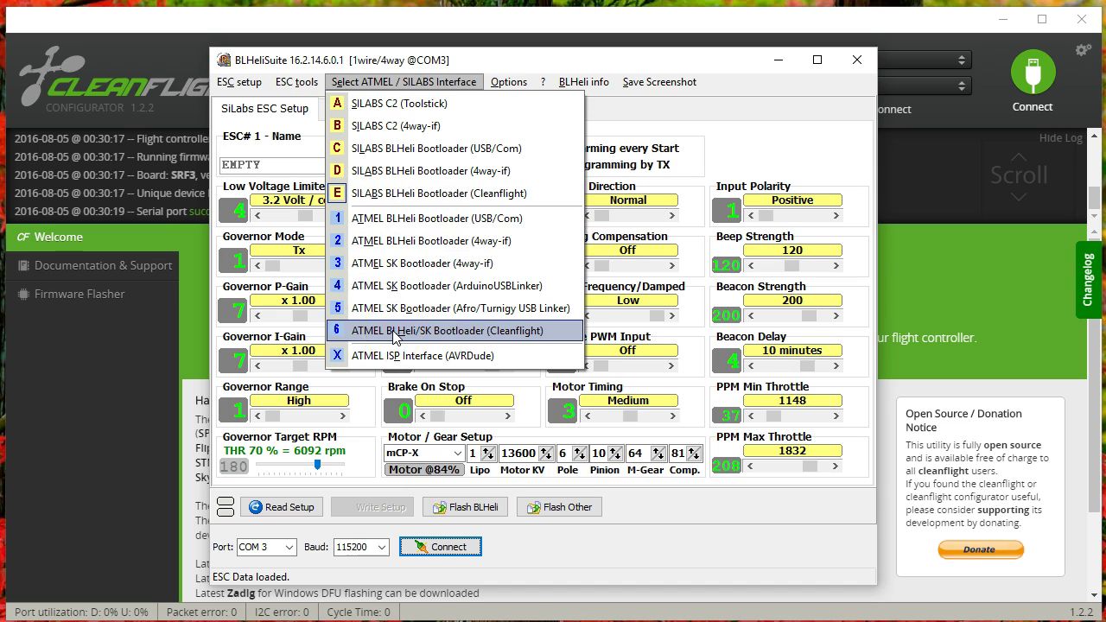
left_click(400, 198)
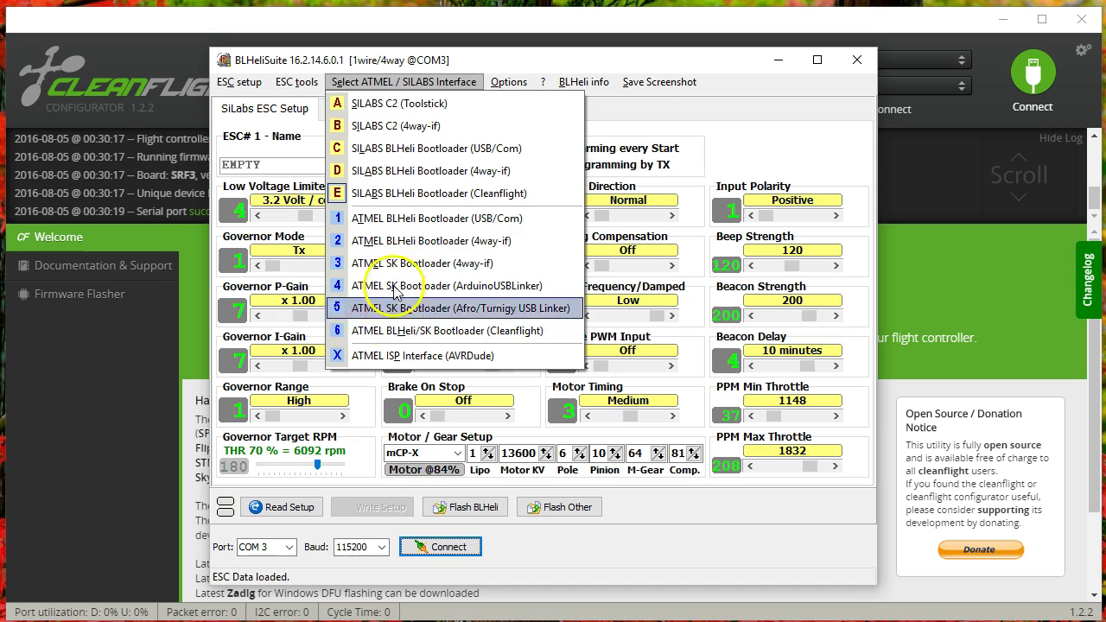
left_click(407, 197)
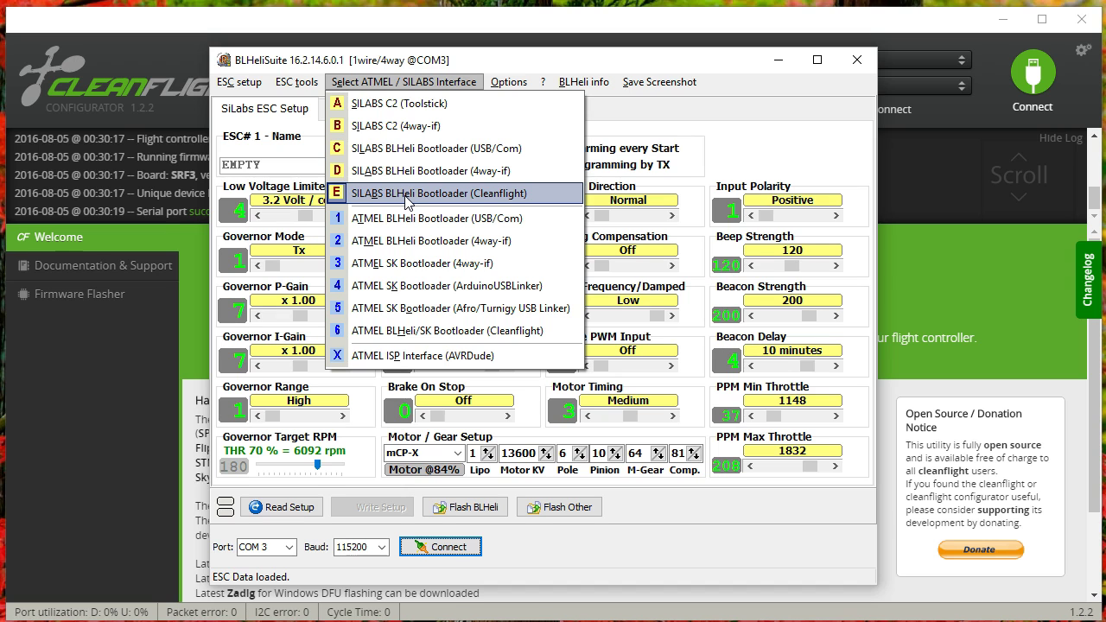
left_click(408, 194)
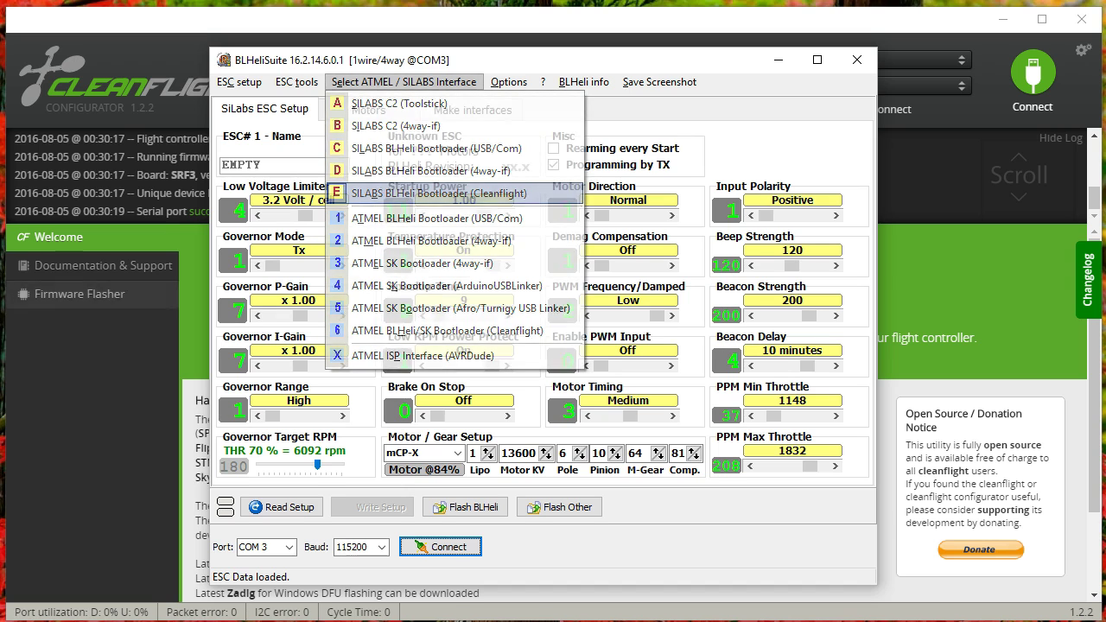
left_click(354, 83)
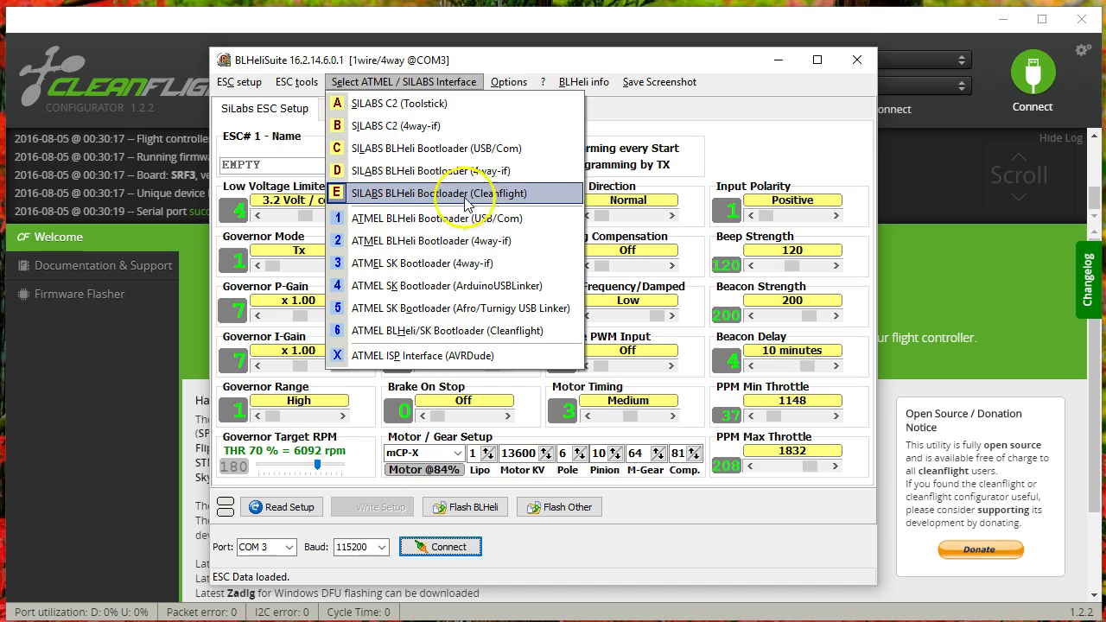
left_click(493, 194)
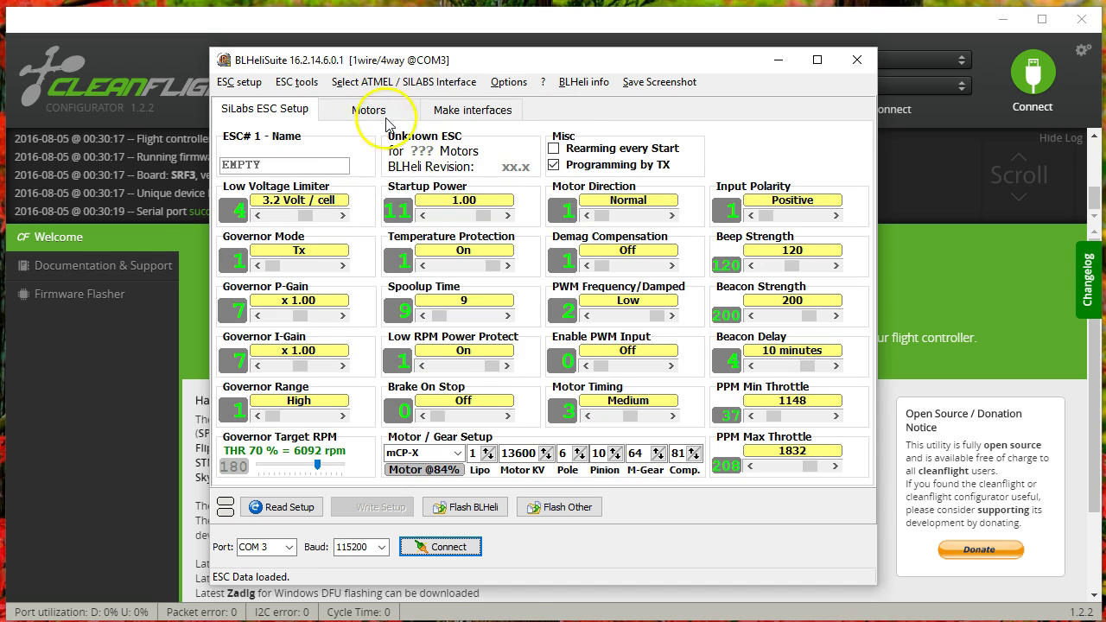
Step: Connect to the flight controller on COM3, the Silicon Labs CP210x USB to UART Bridge, at 115200 baud
left_click(288, 551)
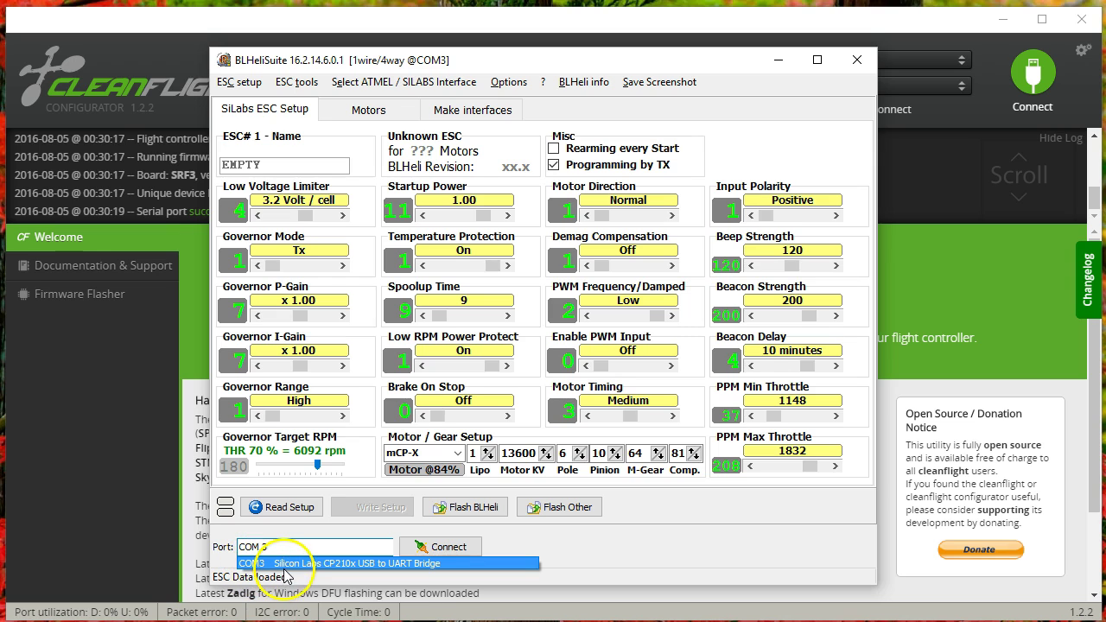
left_click(353, 567)
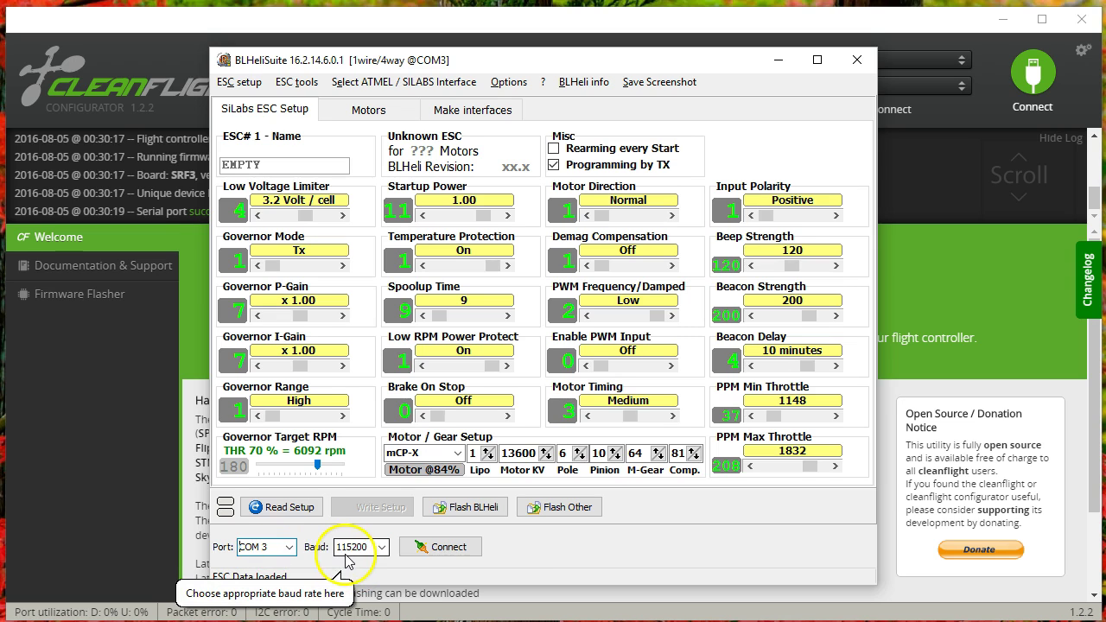
left_click(477, 547)
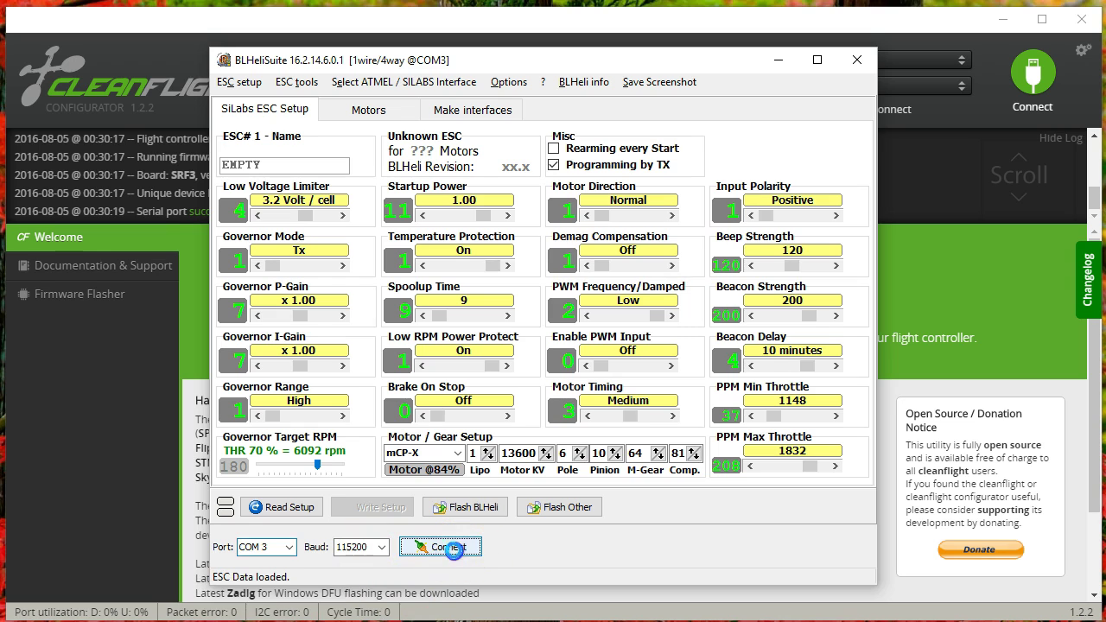
left_click(335, 567)
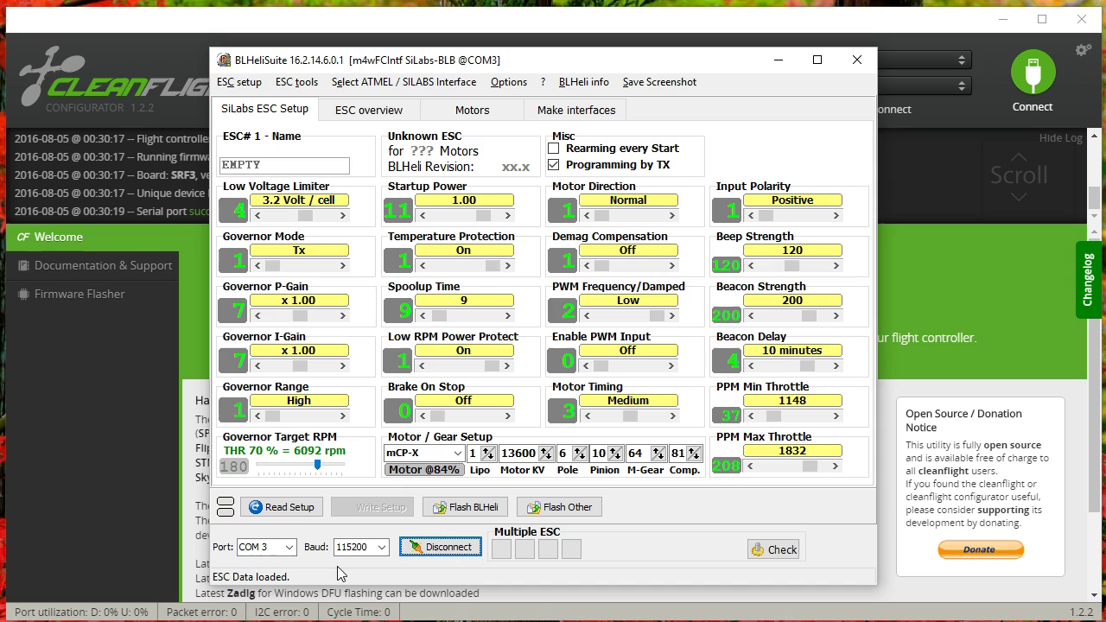
Step: Check the flight controller for multiple connected ESCs, dismiss the report and load the master ESC's setup
left_click(777, 555)
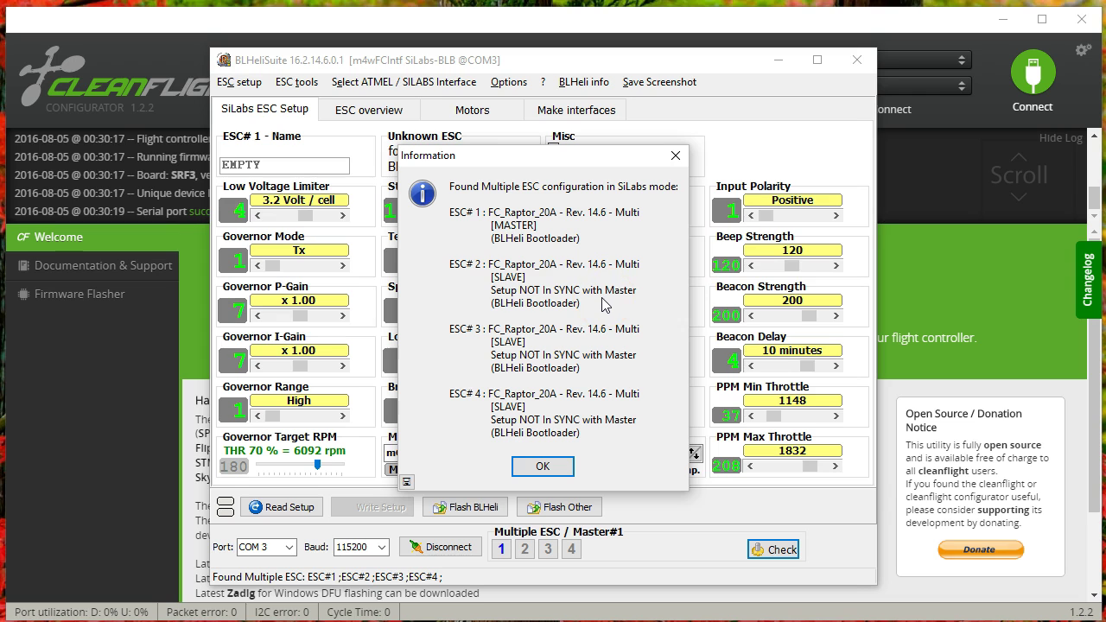
key("Return")
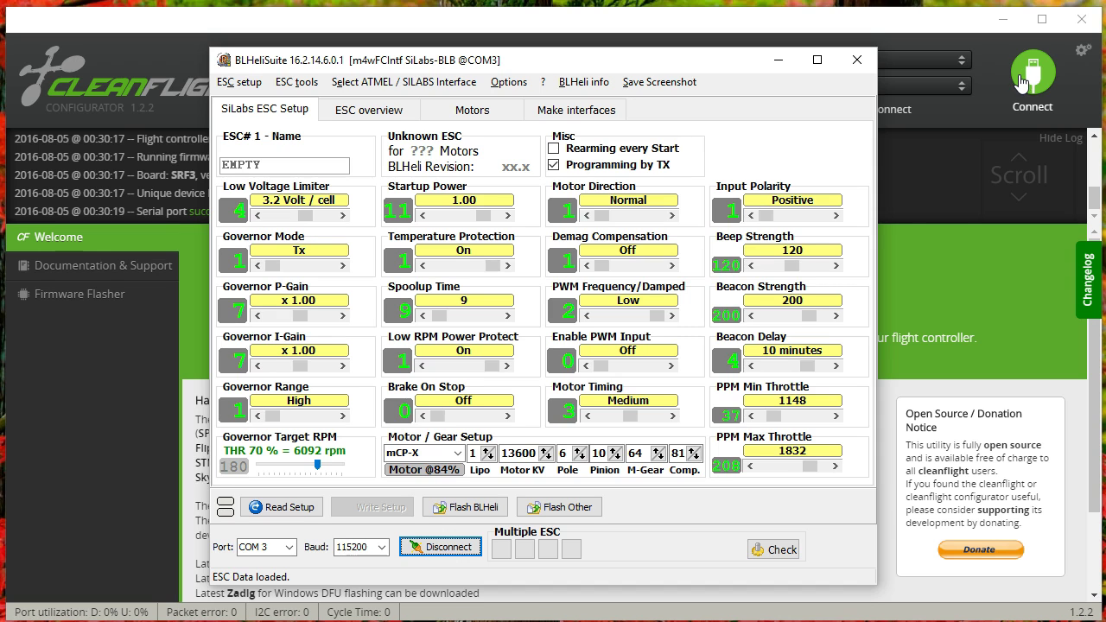
left_click(439, 82)
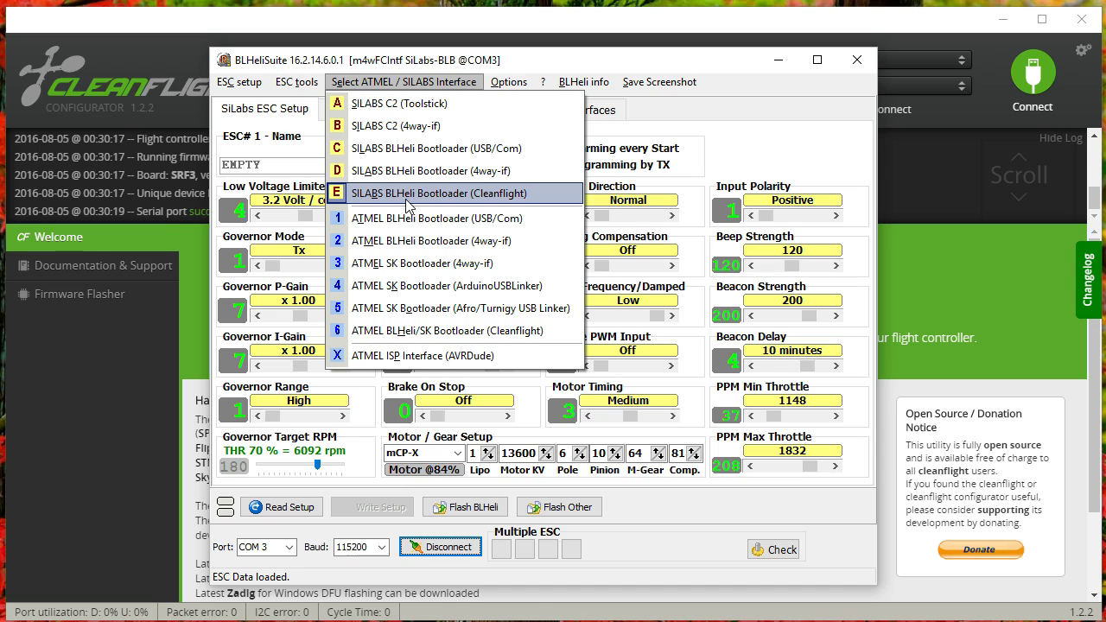
left_click(702, 122)
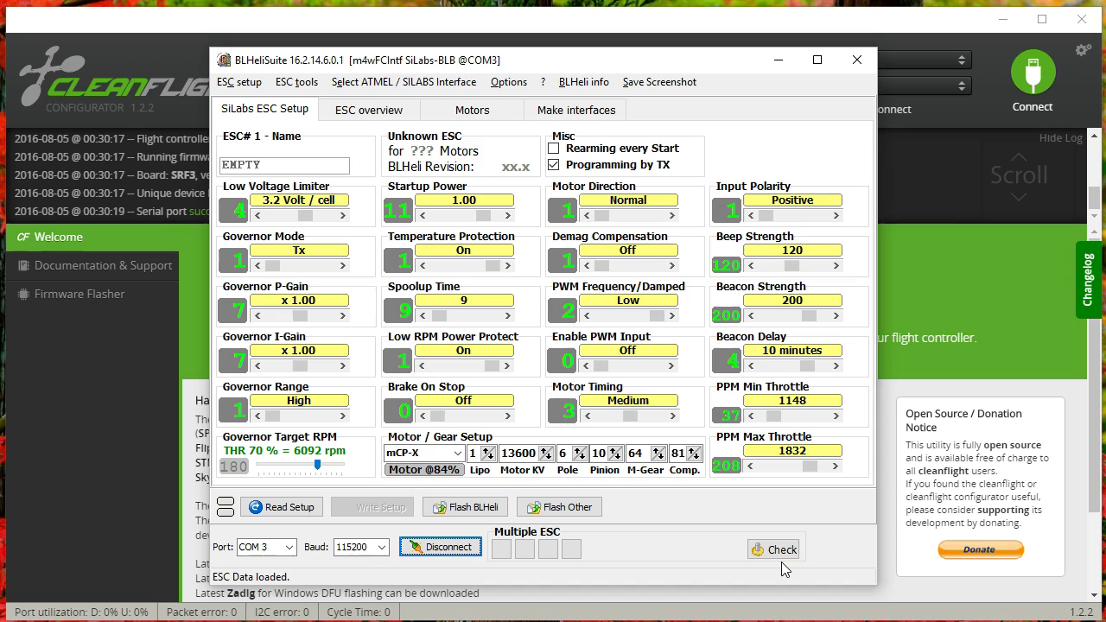
left_click_drag(785, 569, 653, 563)
left_click(786, 549)
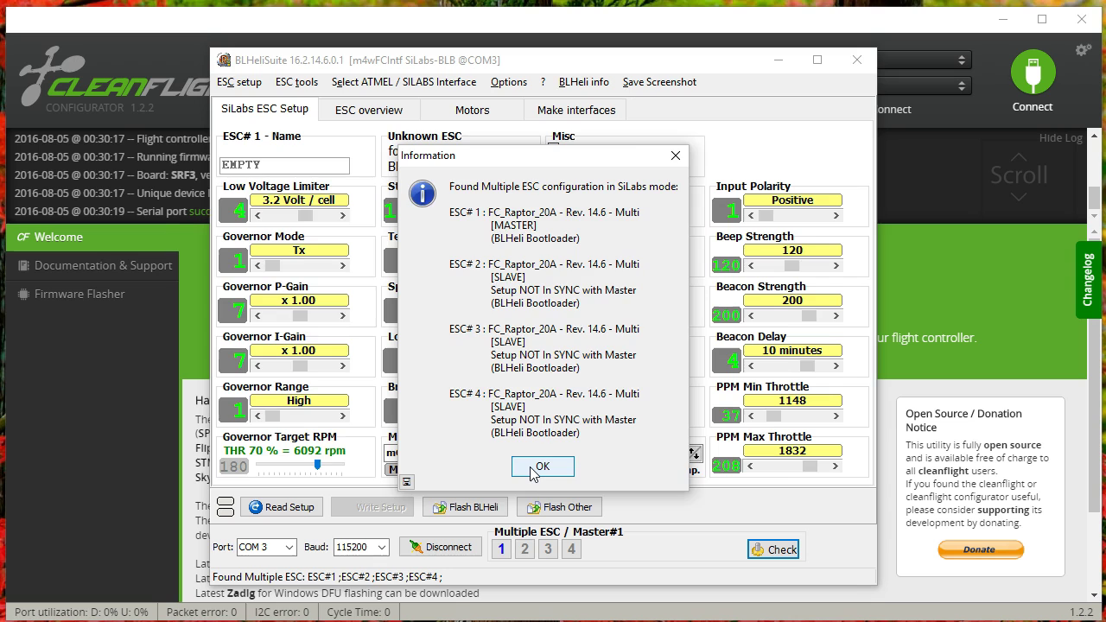
left_click(536, 468)
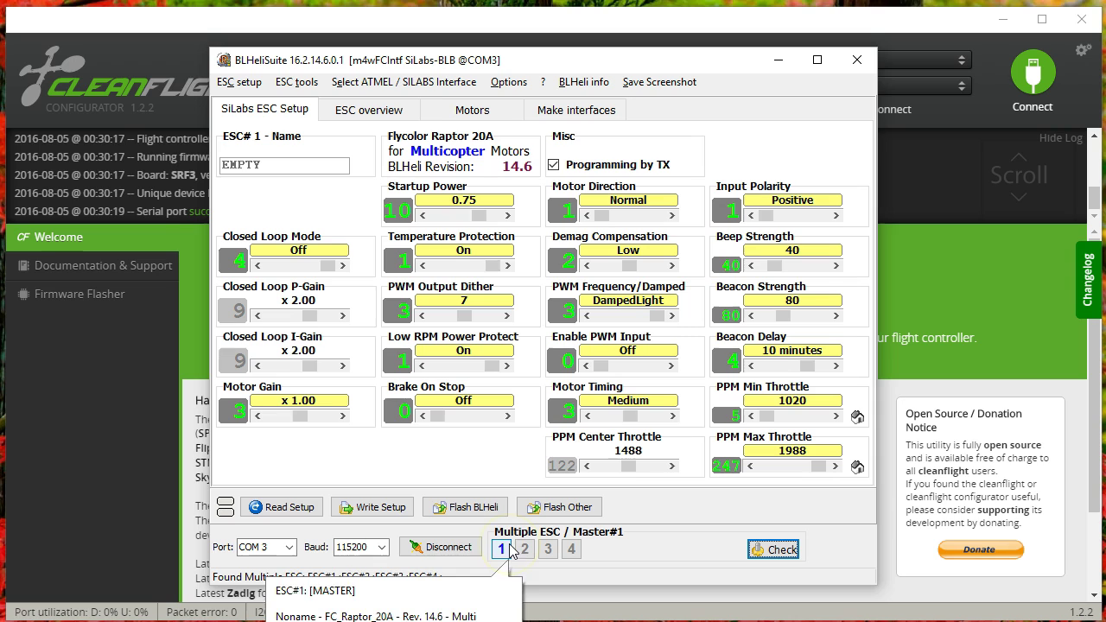
left_click(501, 585)
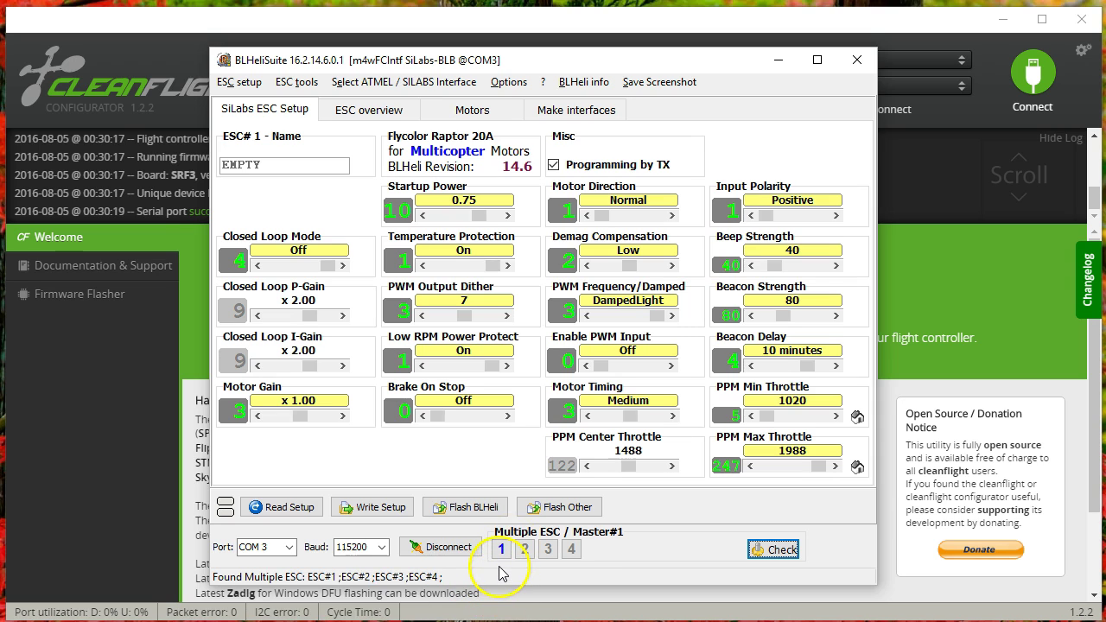
Step: Open the ESC overview and compare the settings of all ESCs, especially PPM Min Throttle and PPM Max Throttle
left_click(337, 117)
left_click(341, 118)
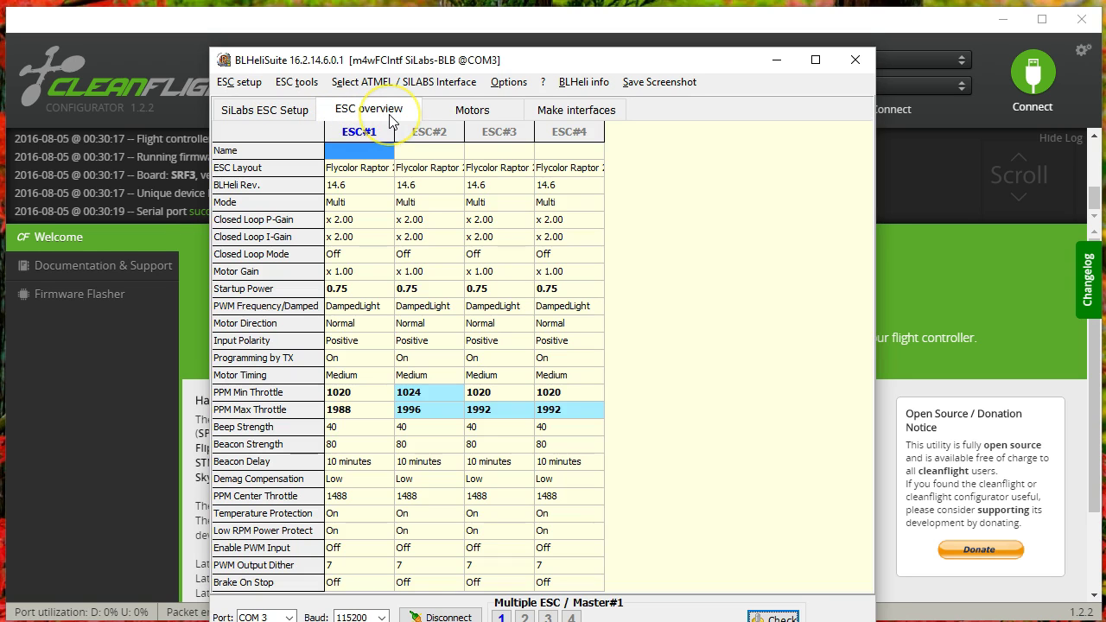
left_click(379, 118)
left_click(370, 134)
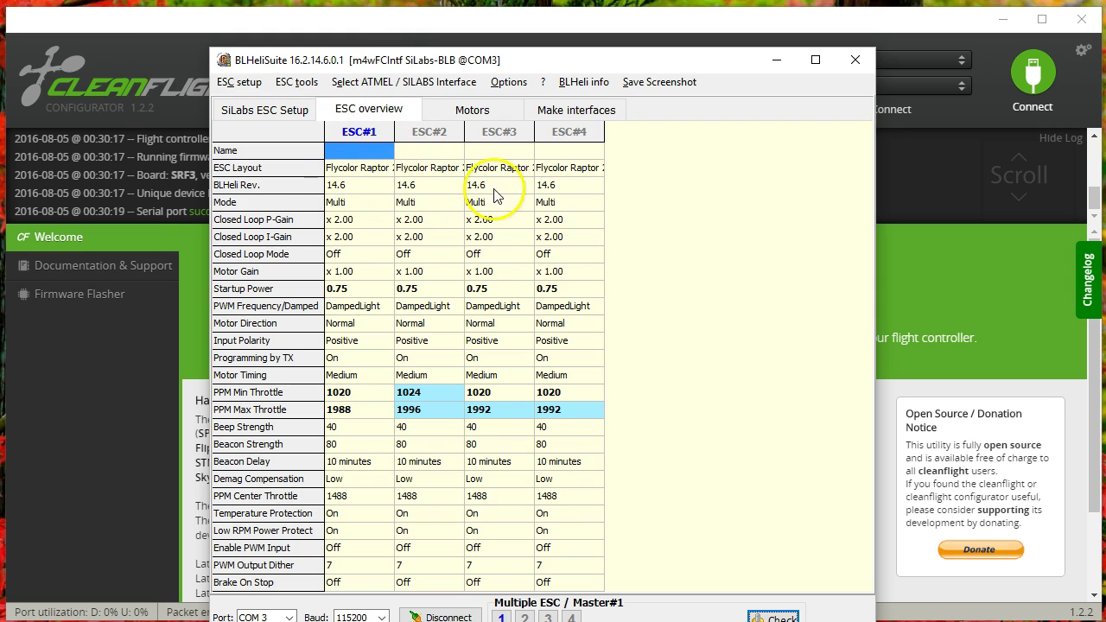
left_click(353, 219)
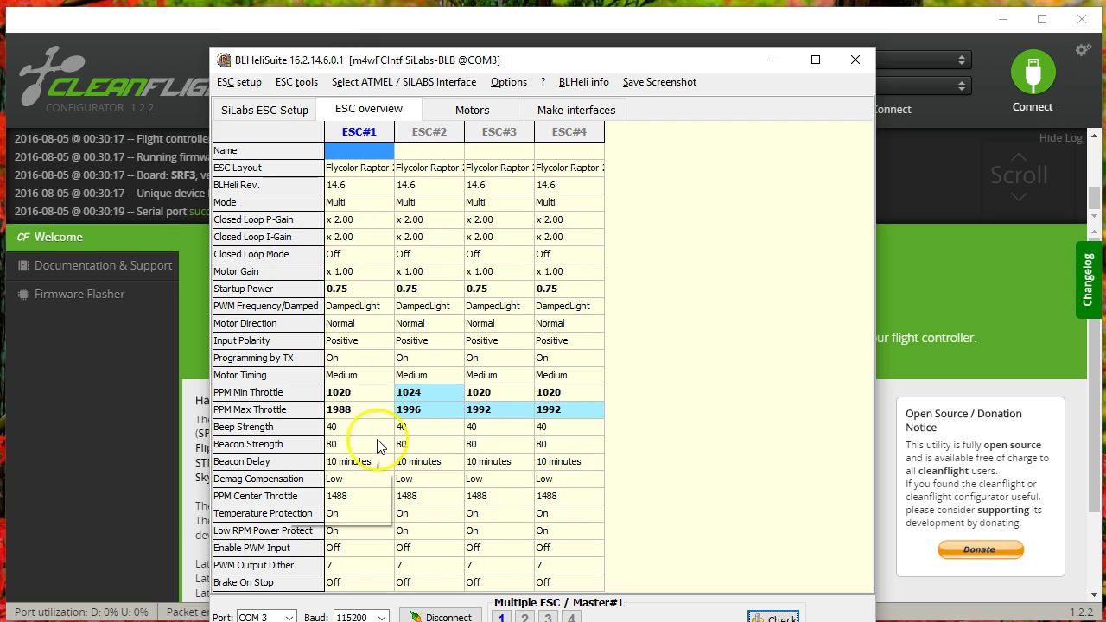
mouse_move(406, 410)
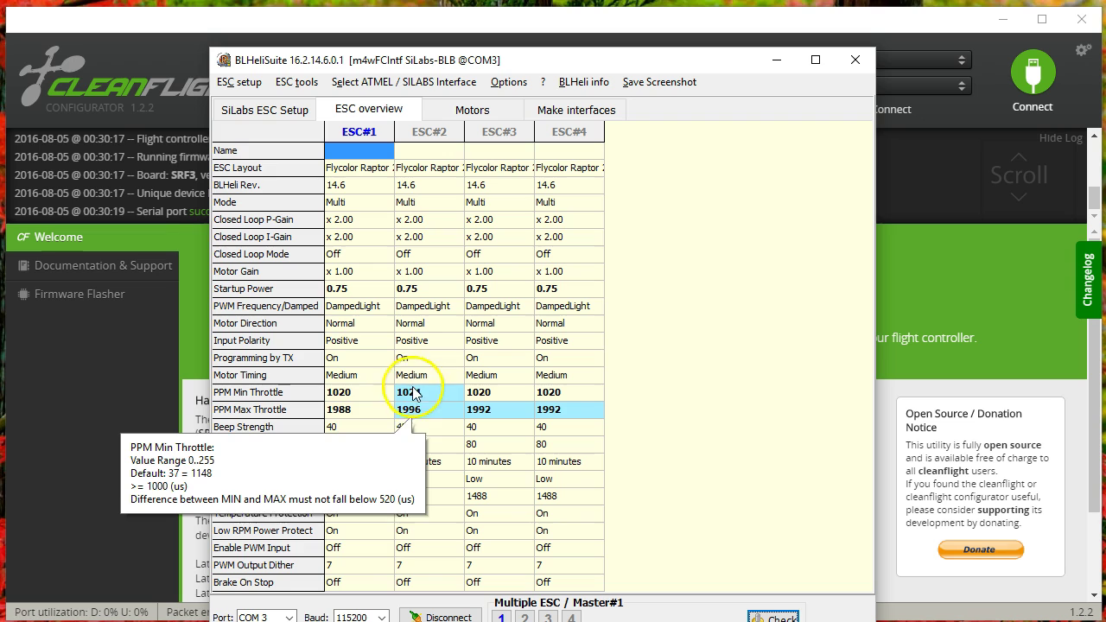
mouse_move(333, 402)
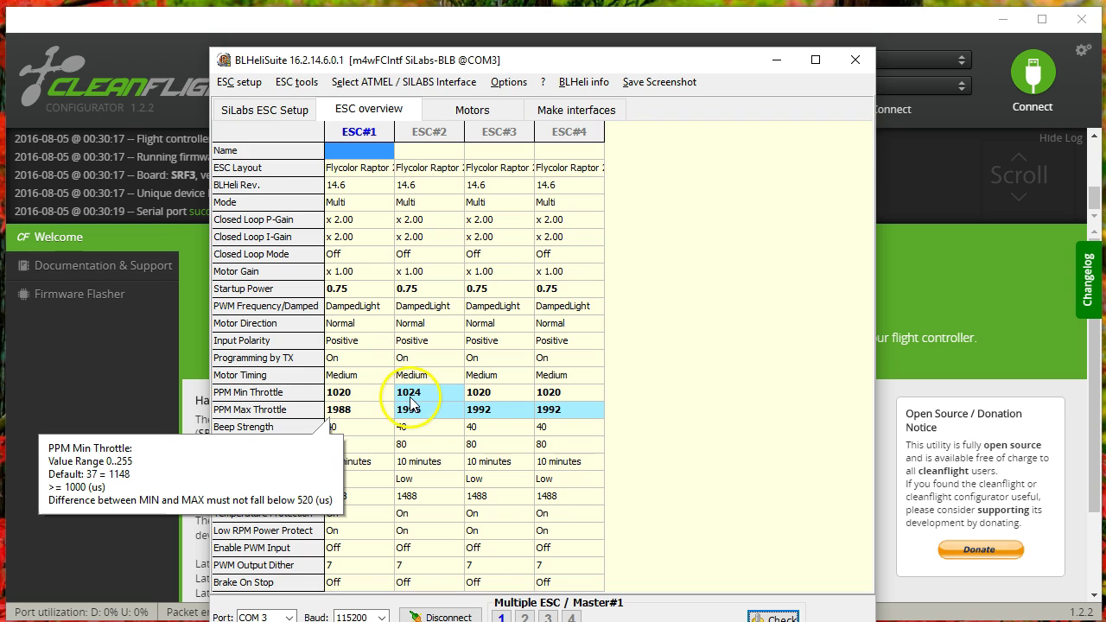
mouse_move(361, 415)
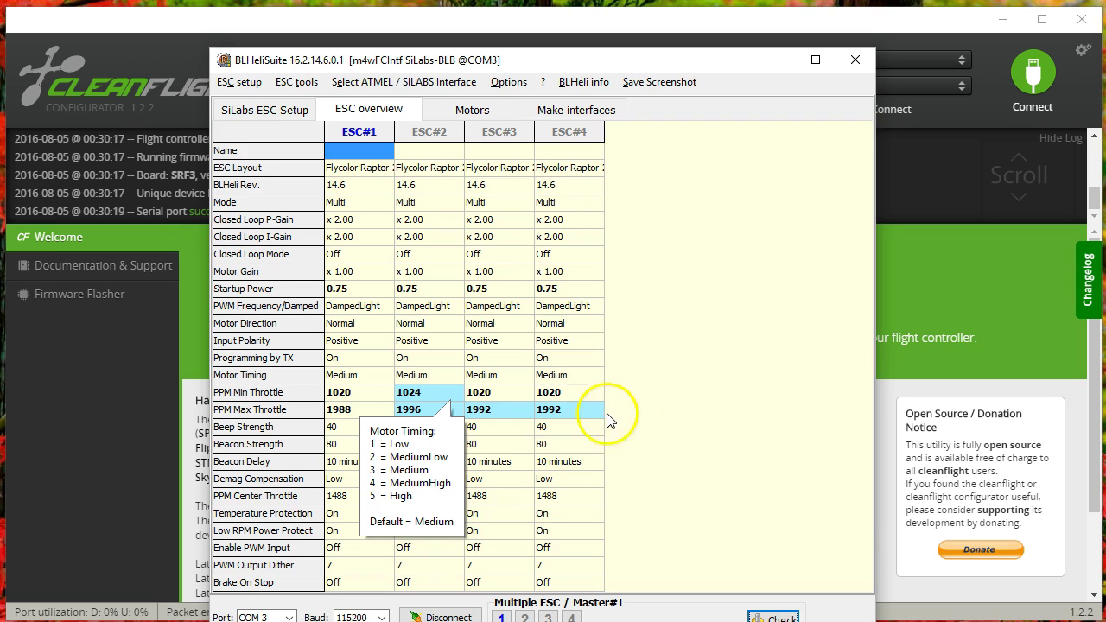
mouse_move(584, 416)
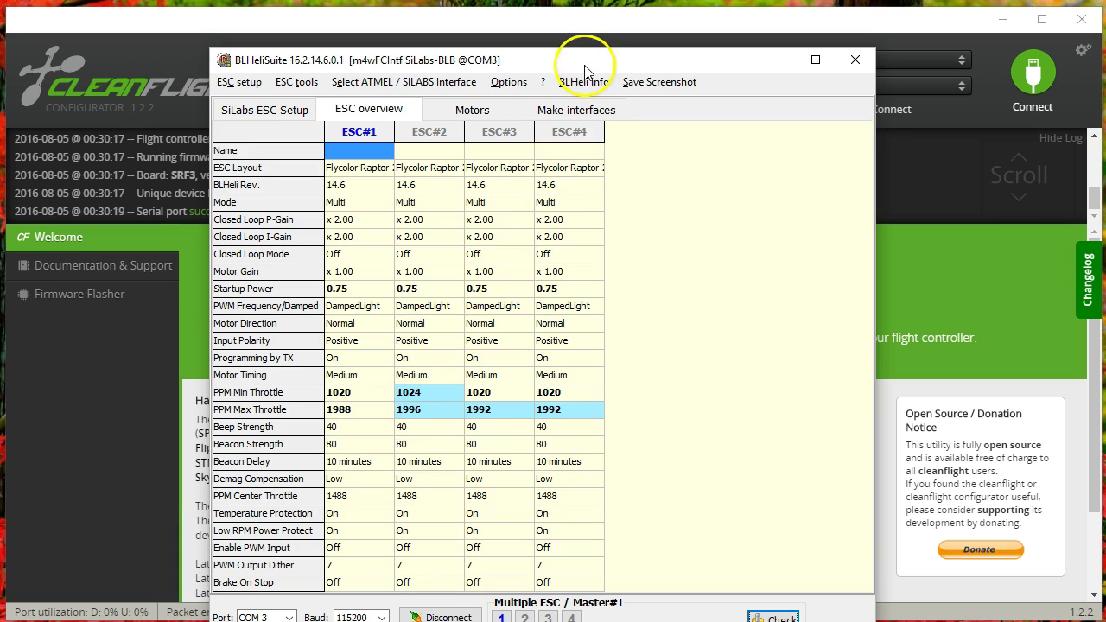
left_click_drag(584, 62, 587, 36)
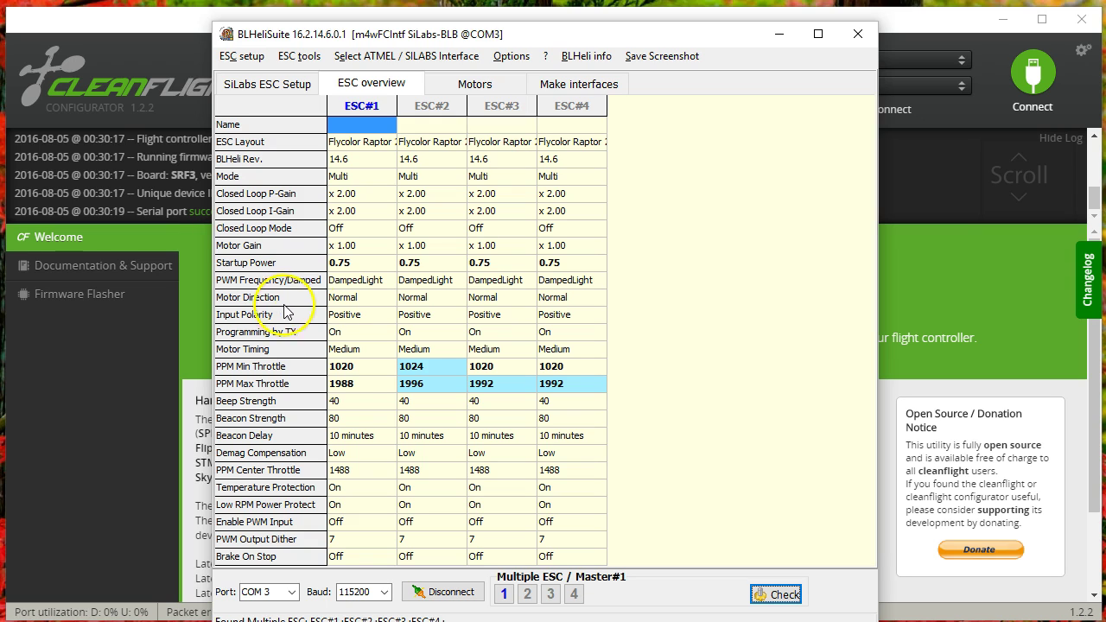
Step: Enable syncing of motor direction to multiple ESCs and disable syncing of Min/Center/Max throttle
left_click(408, 313)
mouse_move(409, 308)
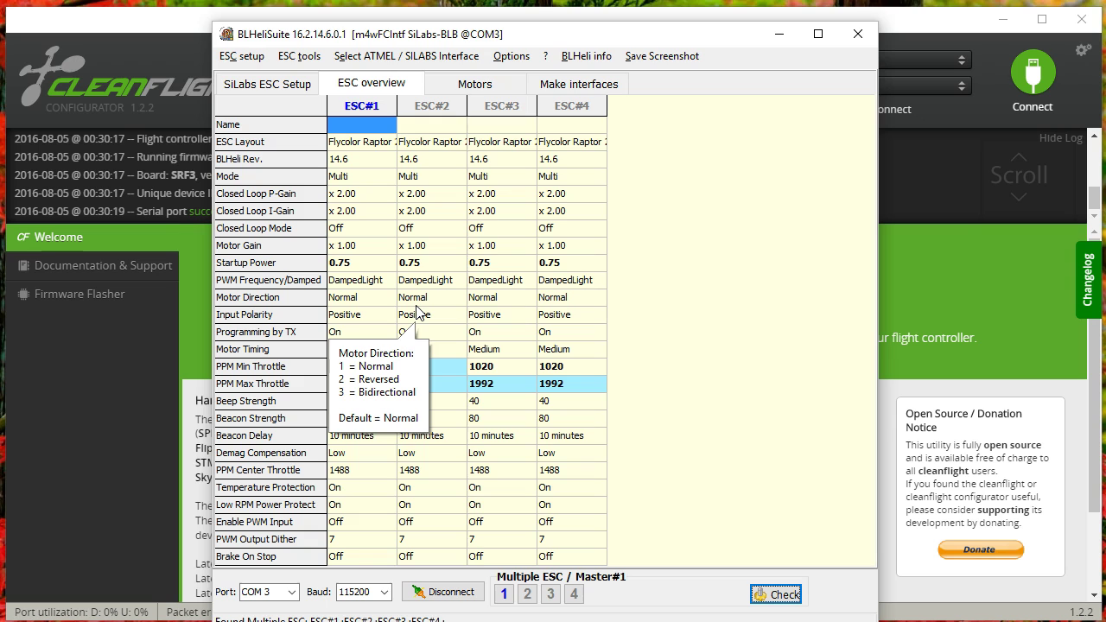
left_click(642, 314)
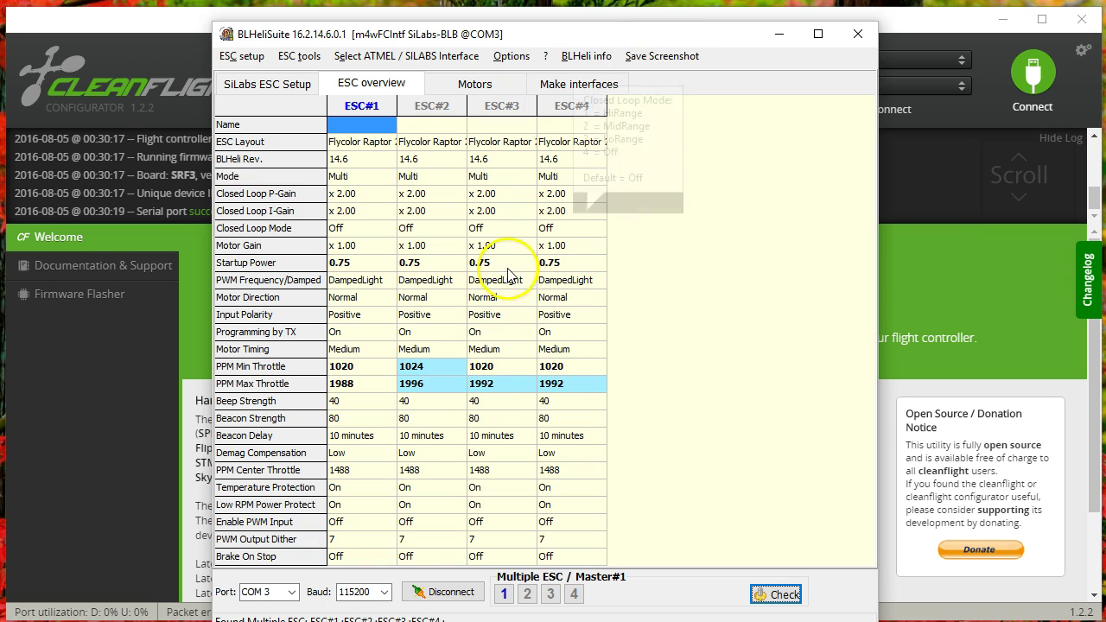
left_click(511, 56)
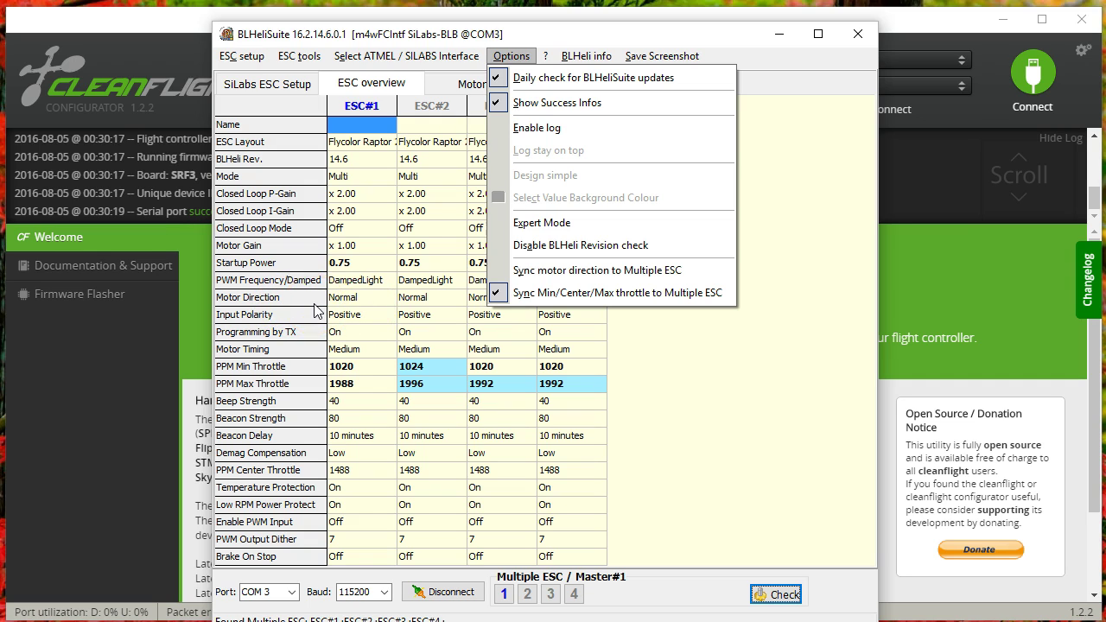
left_click(511, 271)
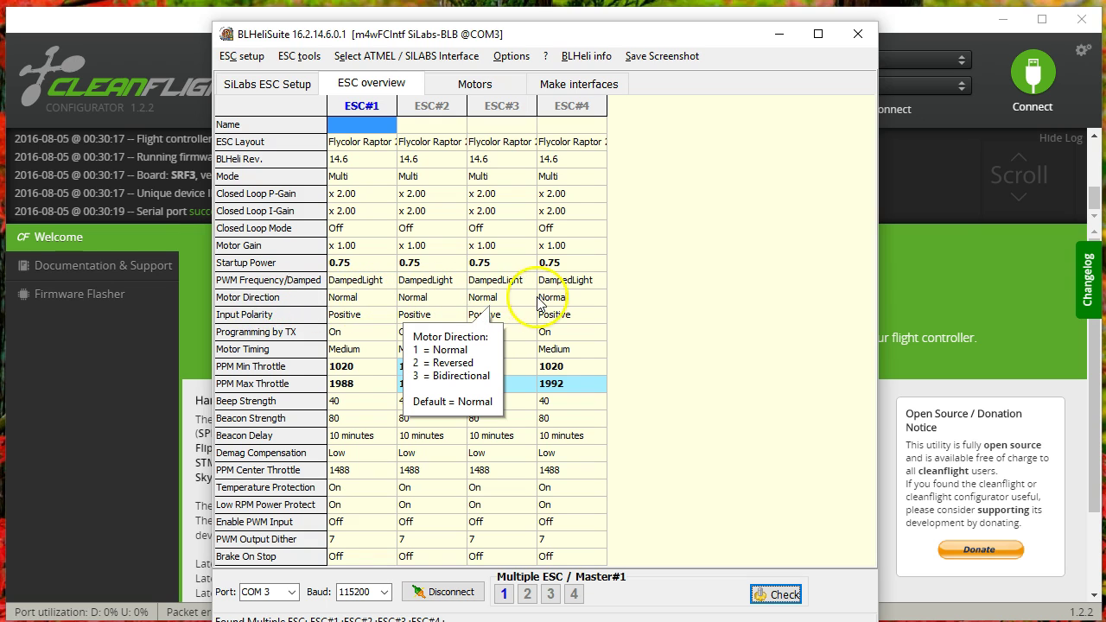
left_click(523, 60)
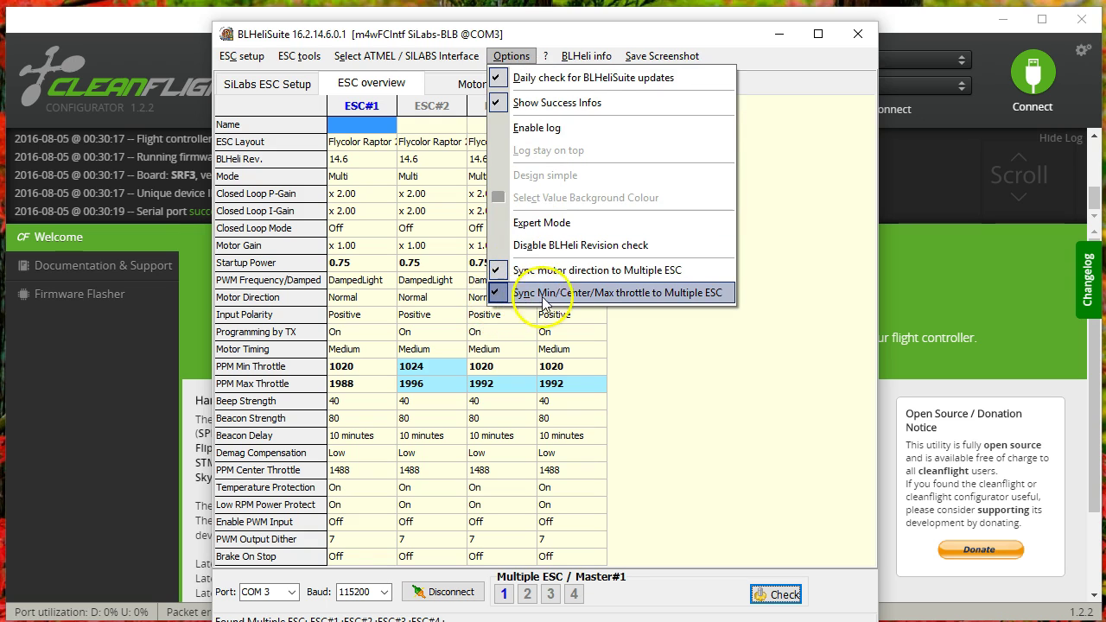
left_click(652, 294)
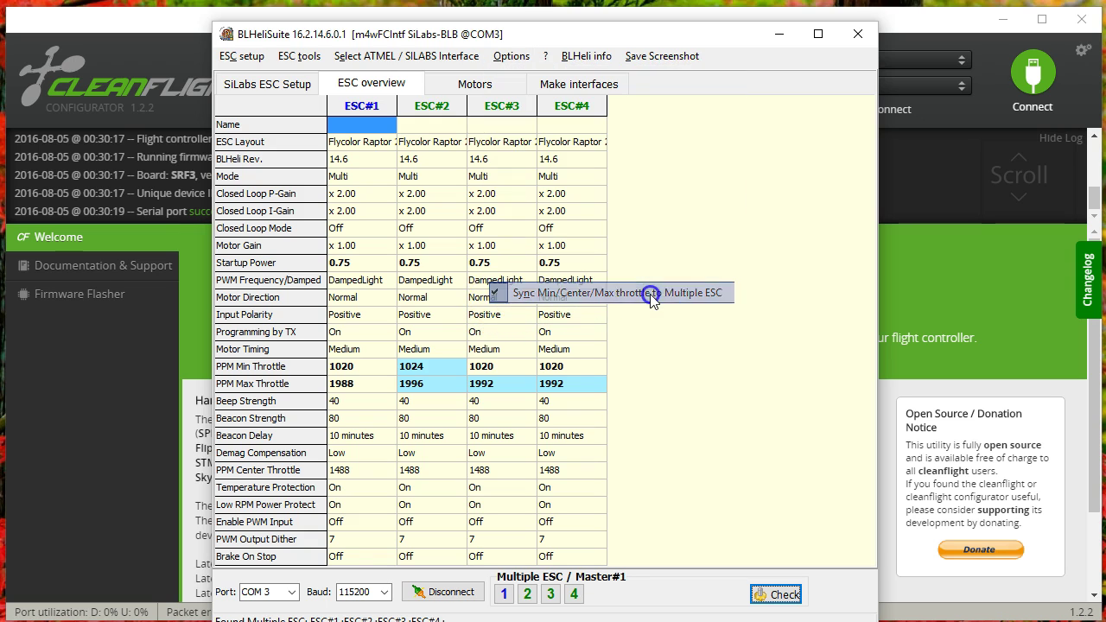
Step: Compare the PPM Min and Max Throttle rows across the ESCs, then recheck for multiple connected ESCs and dismiss the report
left_click(399, 389)
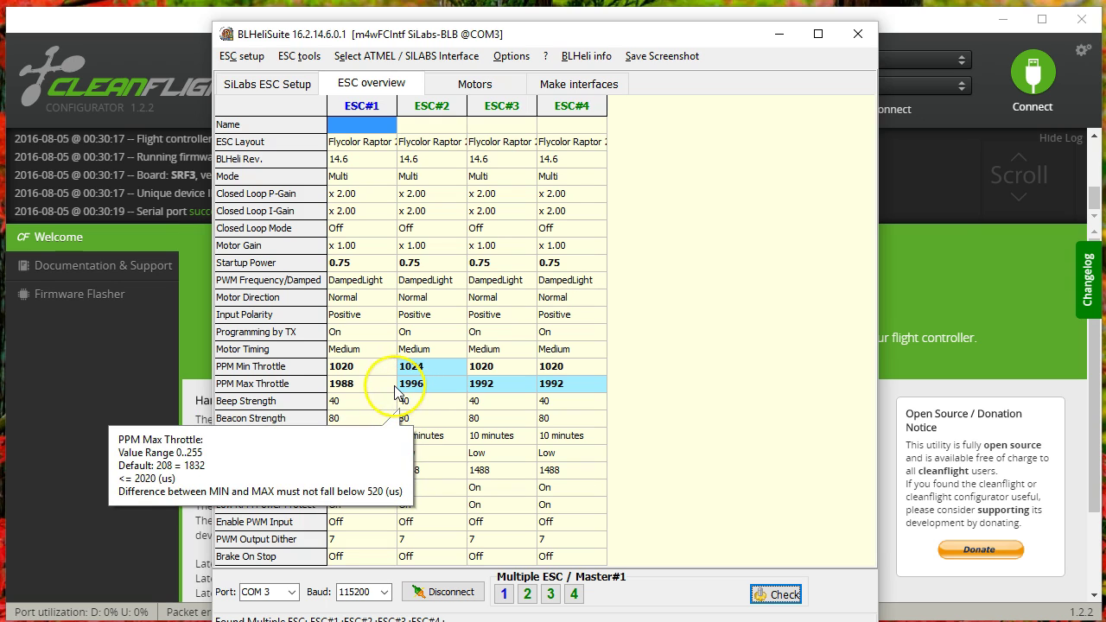
left_click(247, 382)
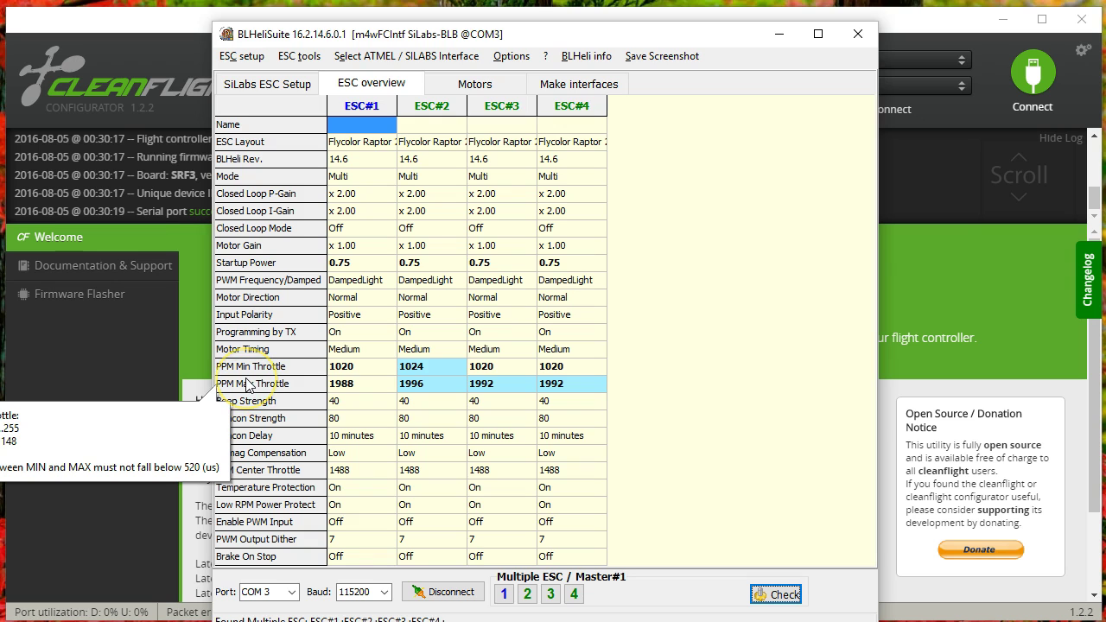
left_click(430, 368)
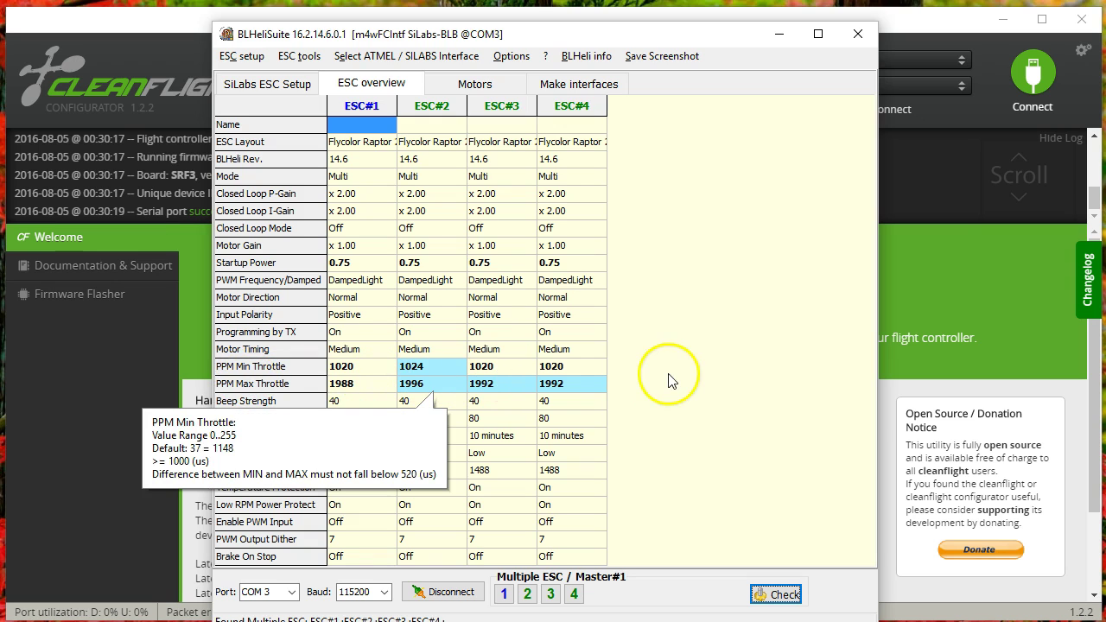
left_click(775, 594)
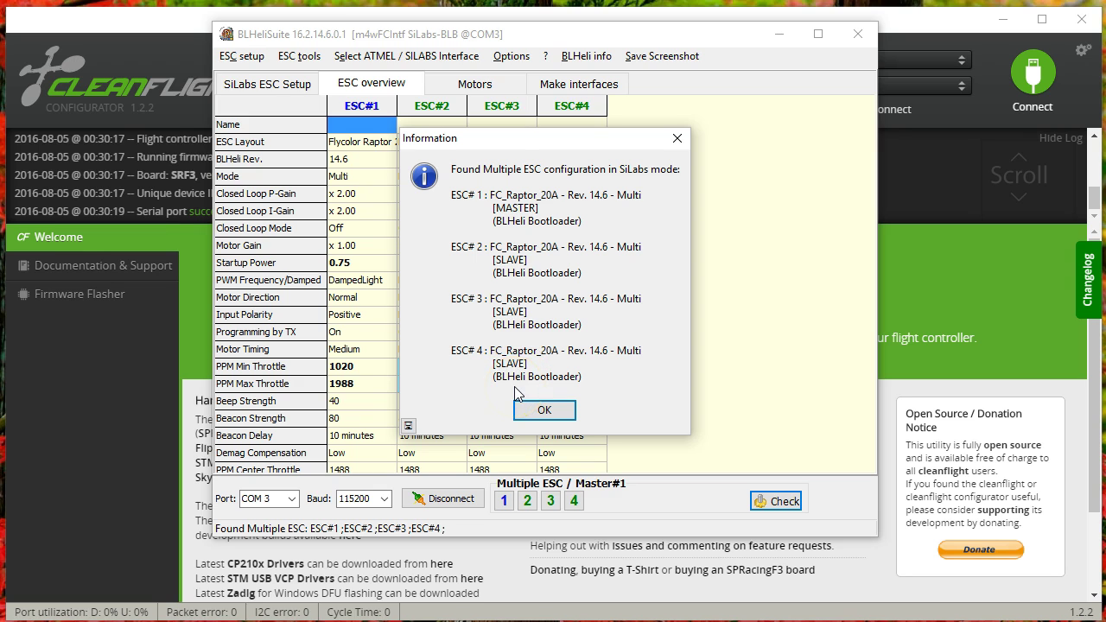
left_click(521, 410)
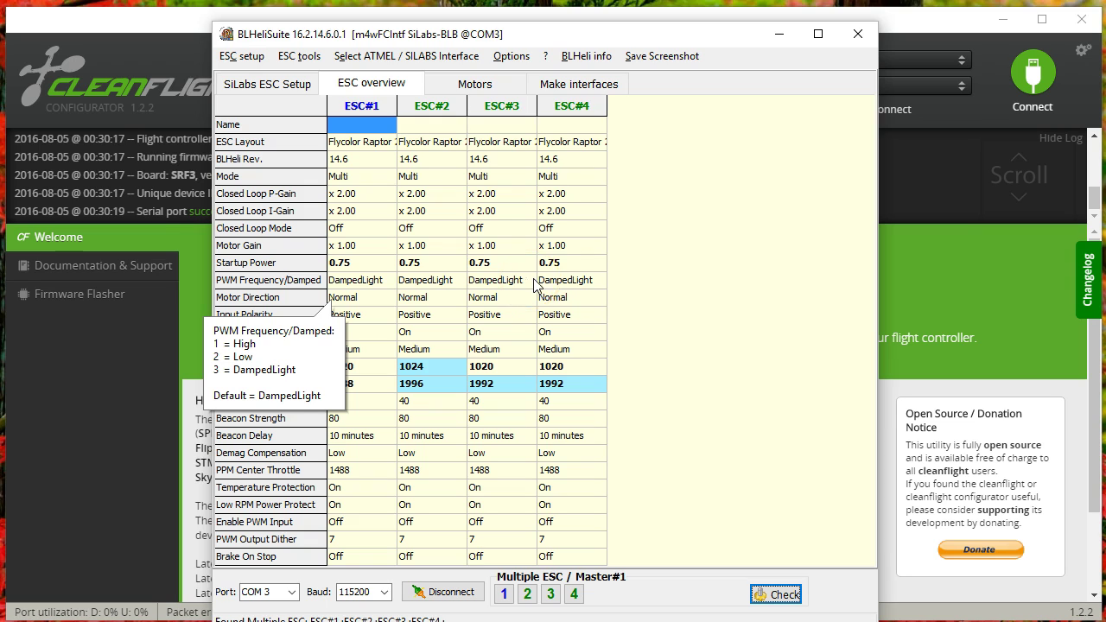
left_click(581, 282)
left_click(675, 297)
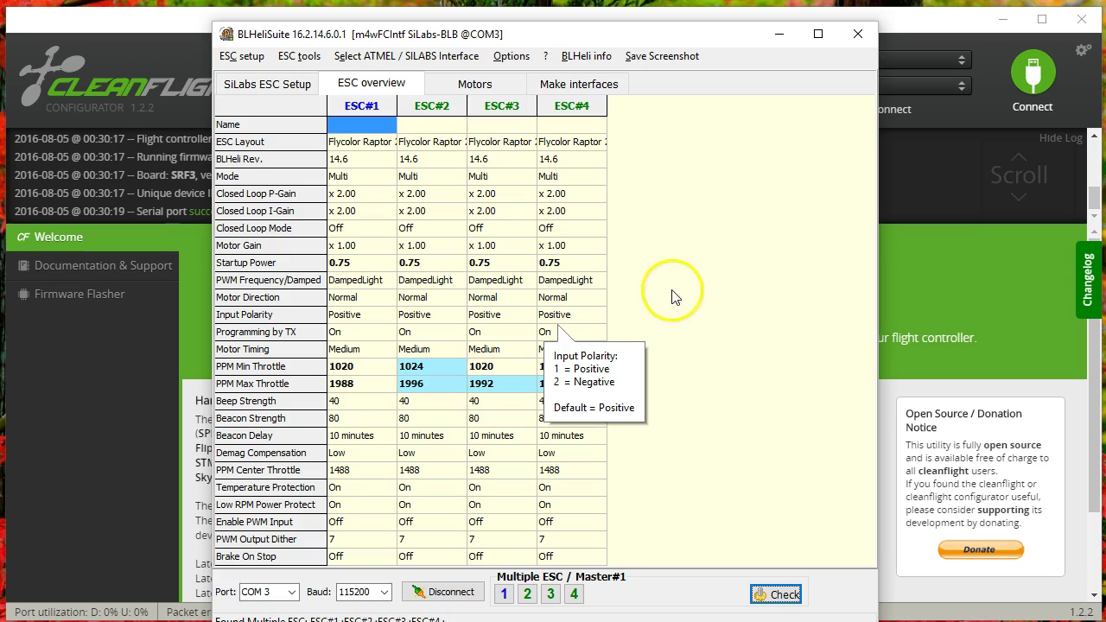
Step: Set Motor Direction to Reversed in the ESC setup, write it to all four ESCs and compare the Motor Direction row in the overview
left_click(272, 82)
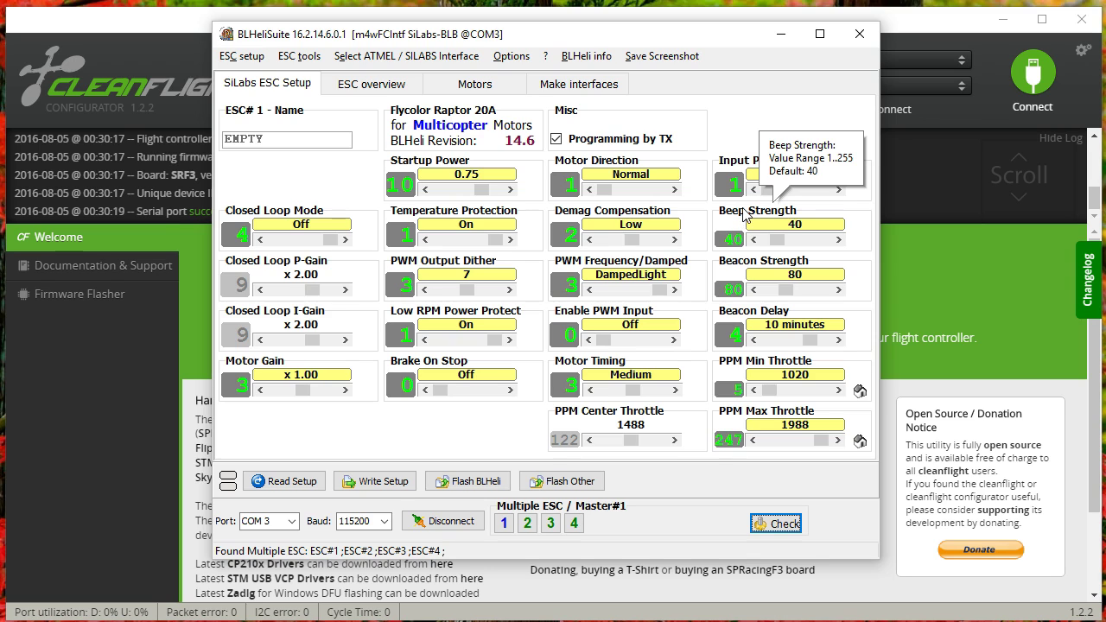
left_click(633, 239)
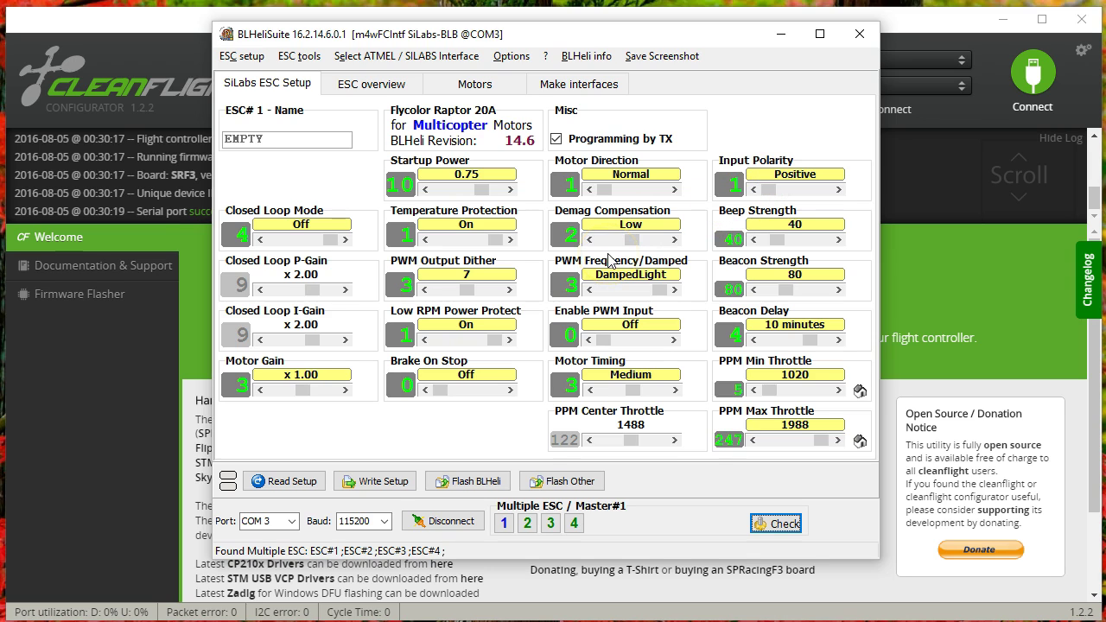
mouse_move(610, 282)
left_click(637, 201)
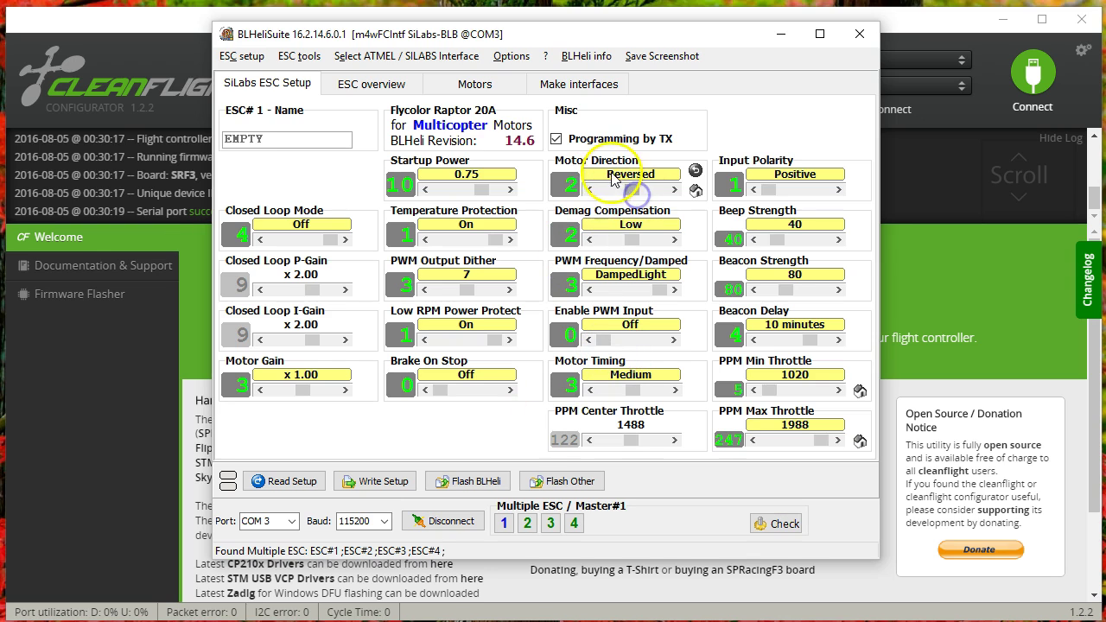
left_click(355, 485)
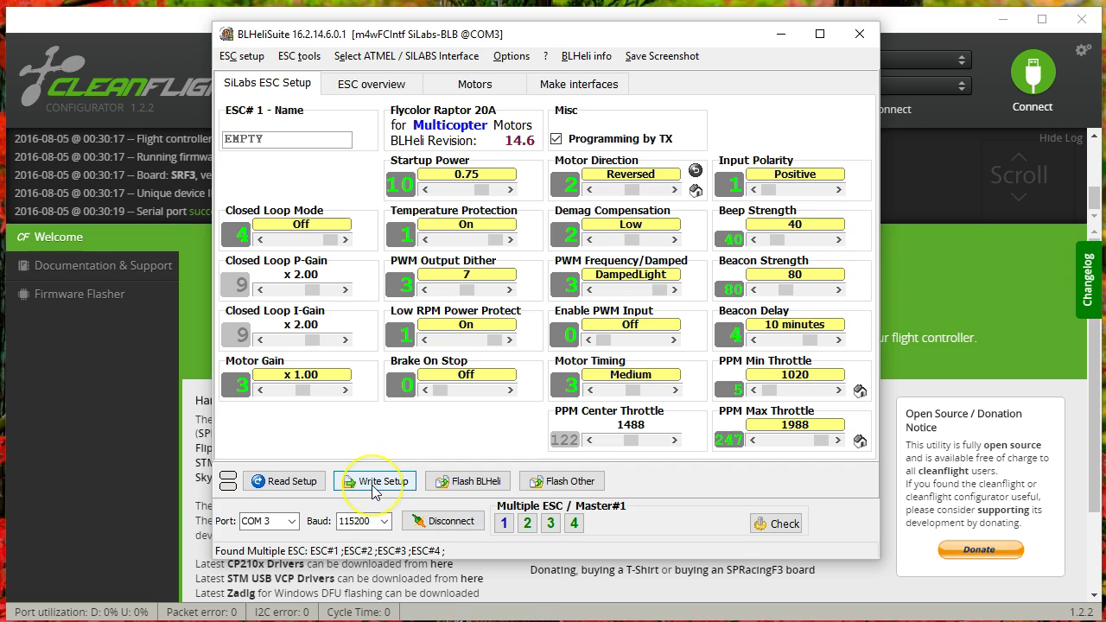
left_click(369, 485)
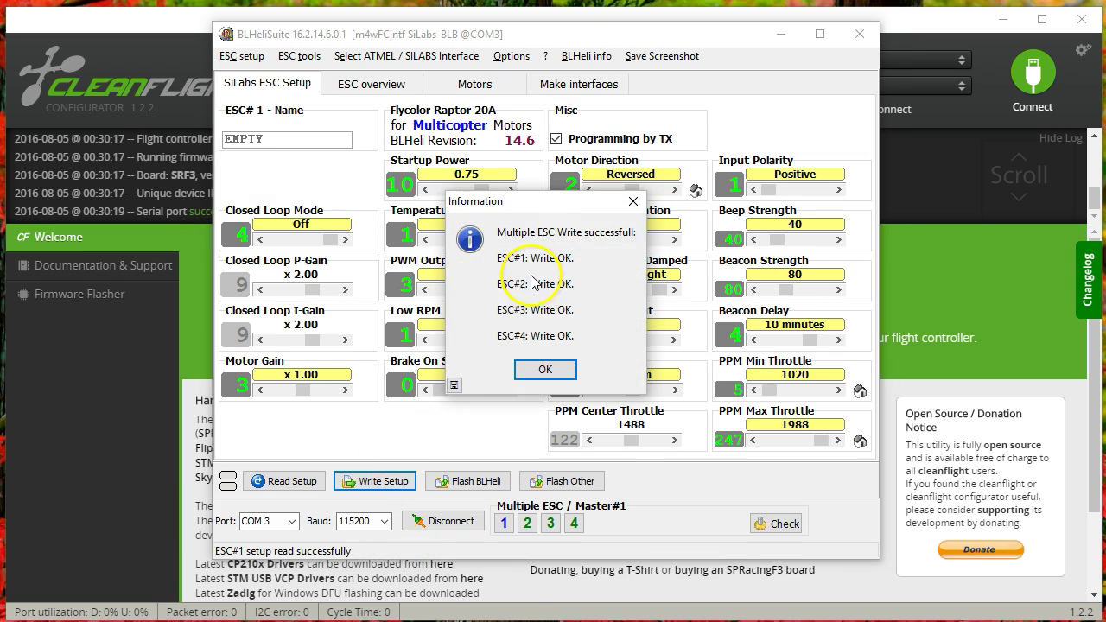
left_click(529, 369)
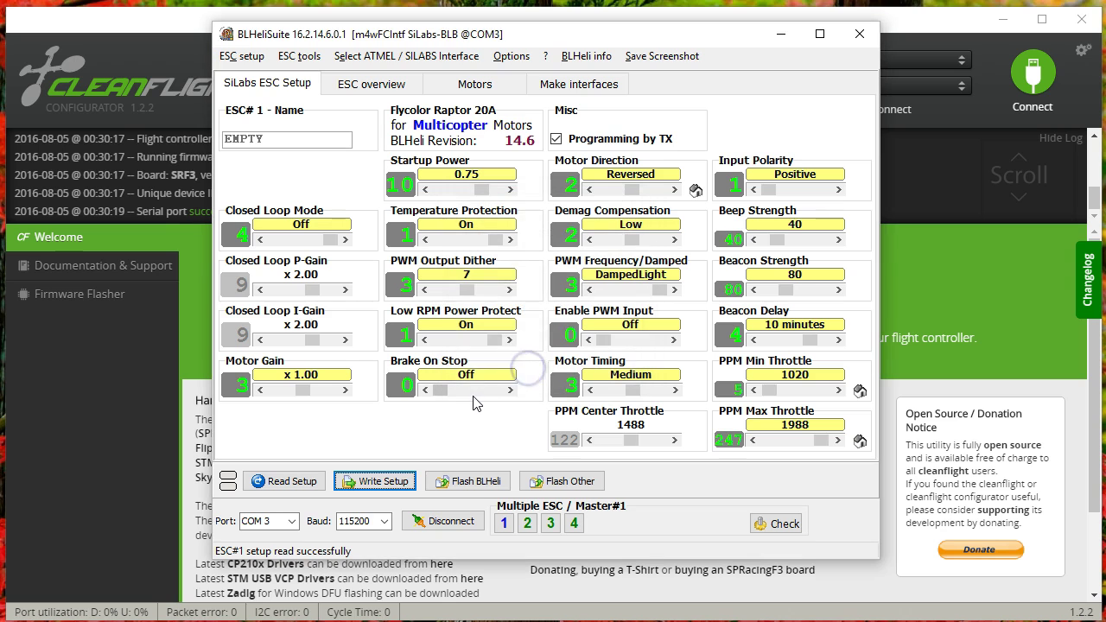
left_click(391, 83)
mouse_move(344, 298)
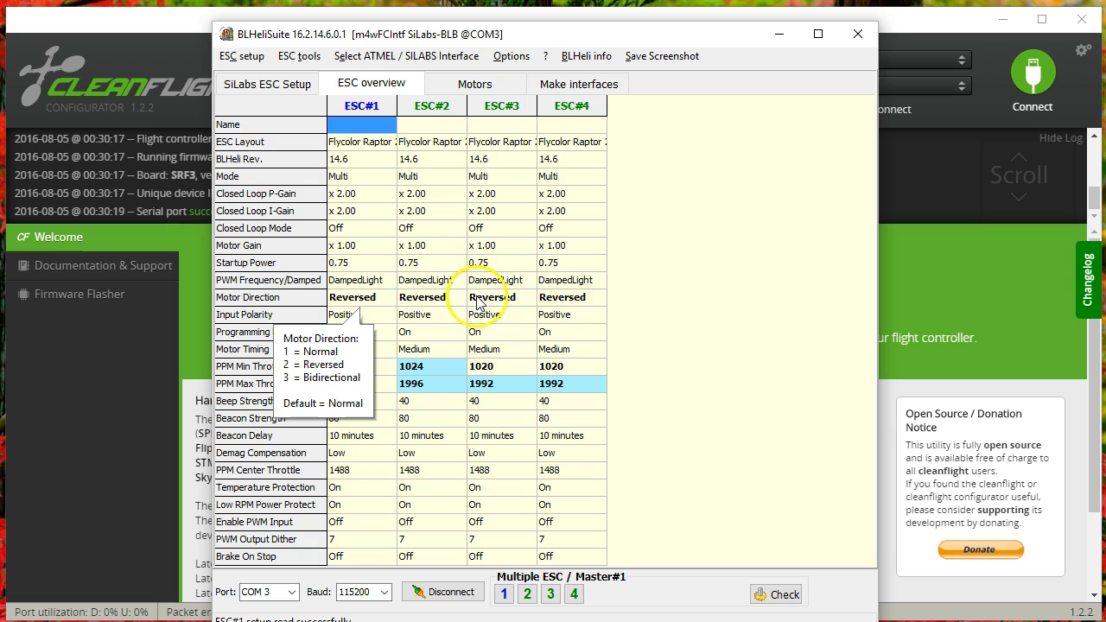
Step: Set Motor Direction back to Normal in the ESC setup and write it to all four ESCs
left_click(265, 84)
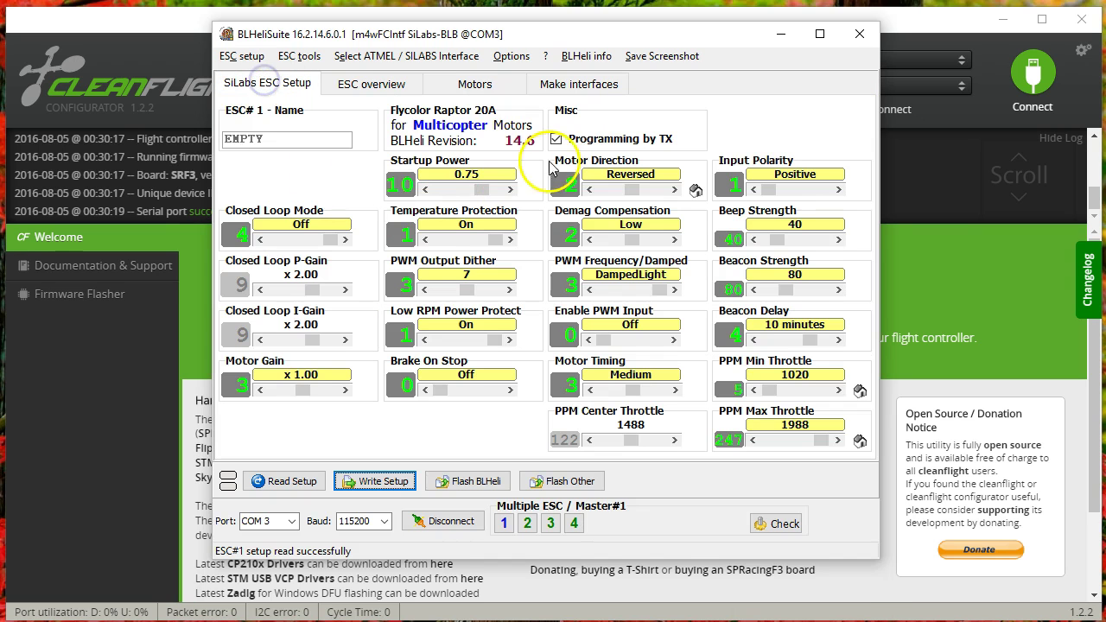
left_click(617, 190)
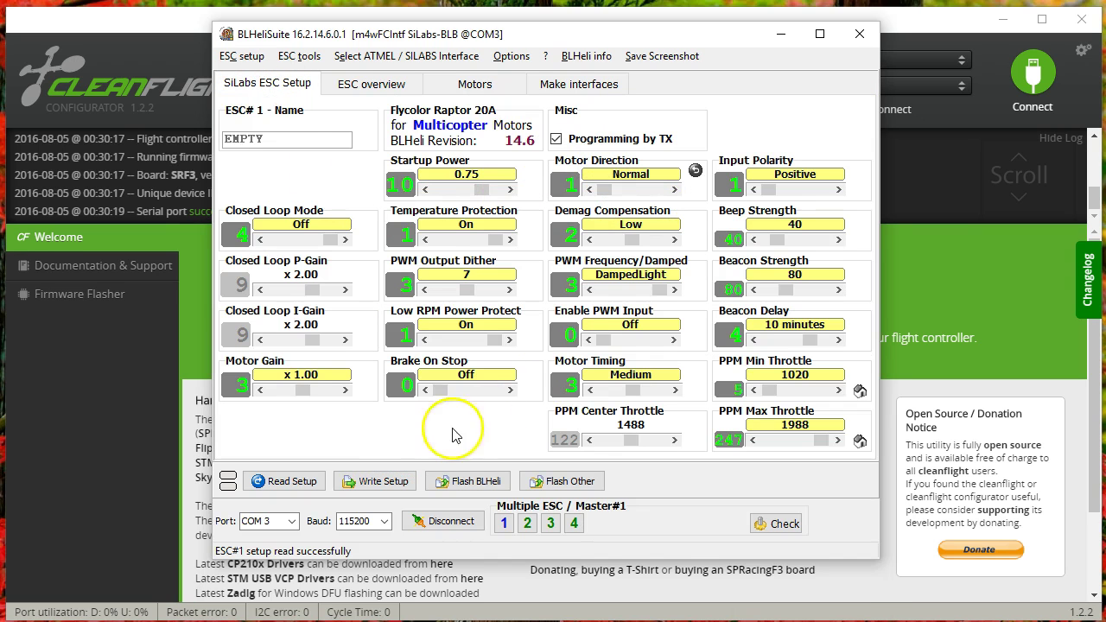
left_click(385, 481)
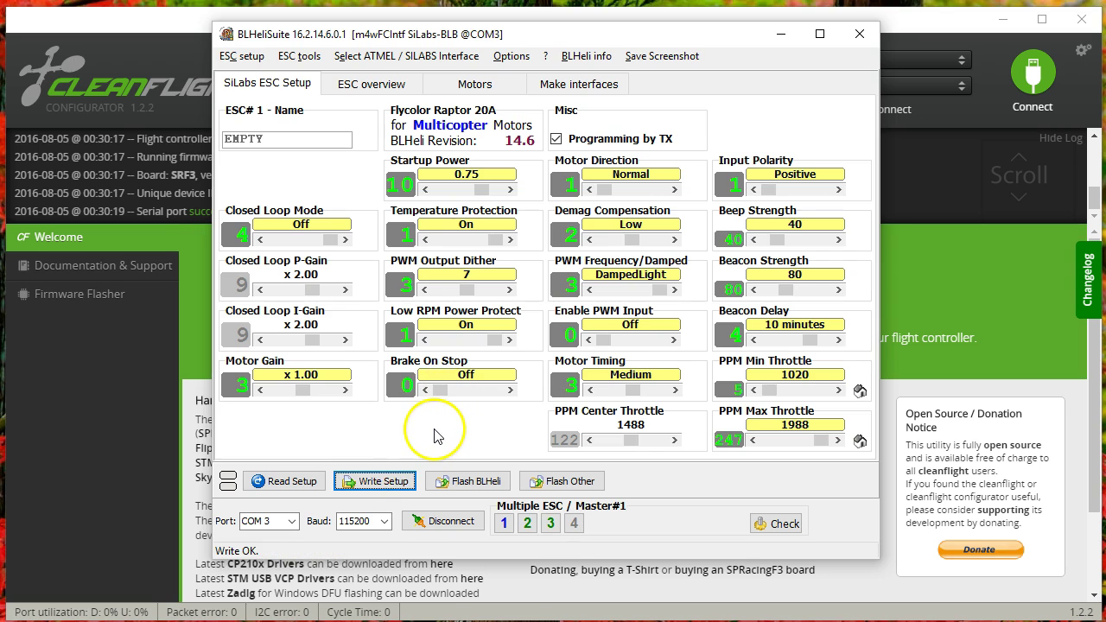
left_click(552, 370)
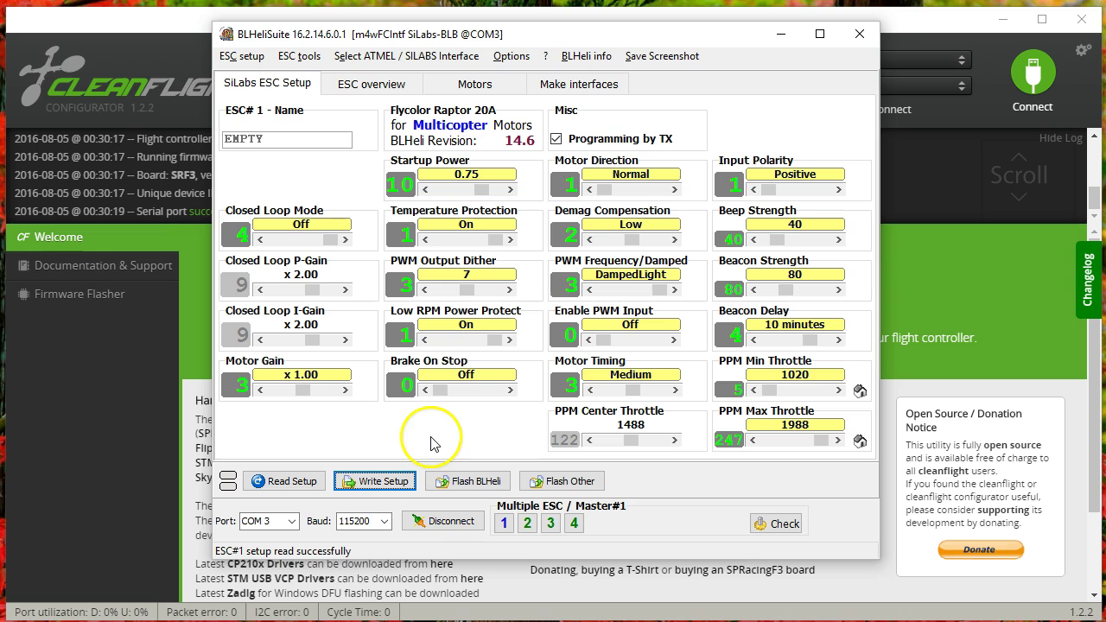
Step: Try isolating single ESCs, such as ESC 4 and ESC 2, by deselecting the others, and reselect all four
left_click(504, 523)
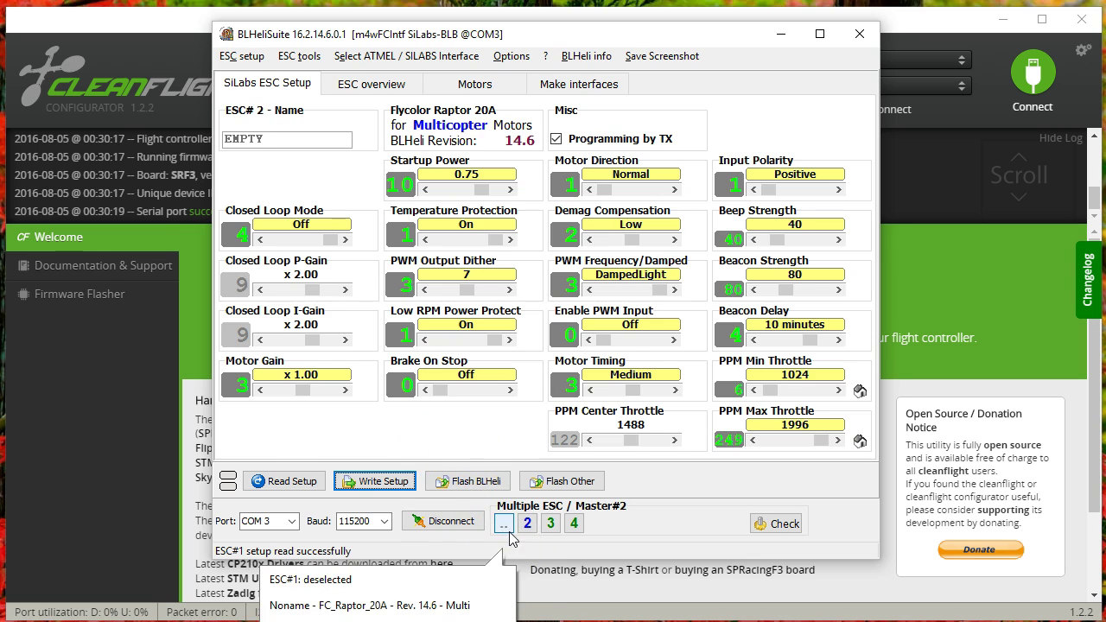
left_click(573, 524)
left_click(551, 523)
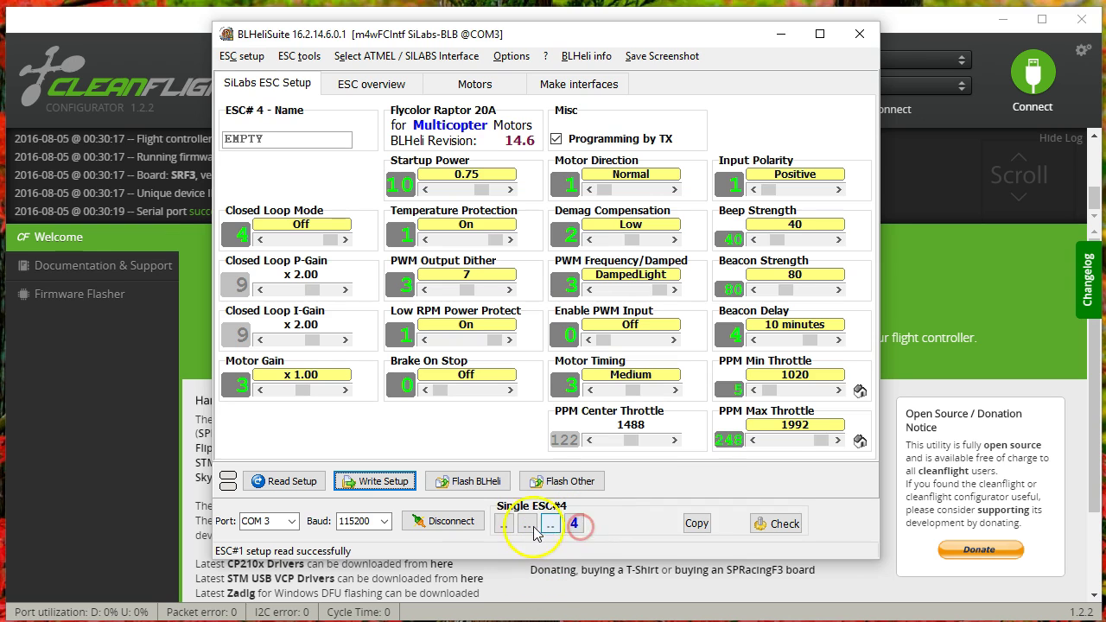
left_click(526, 524)
left_click(526, 524)
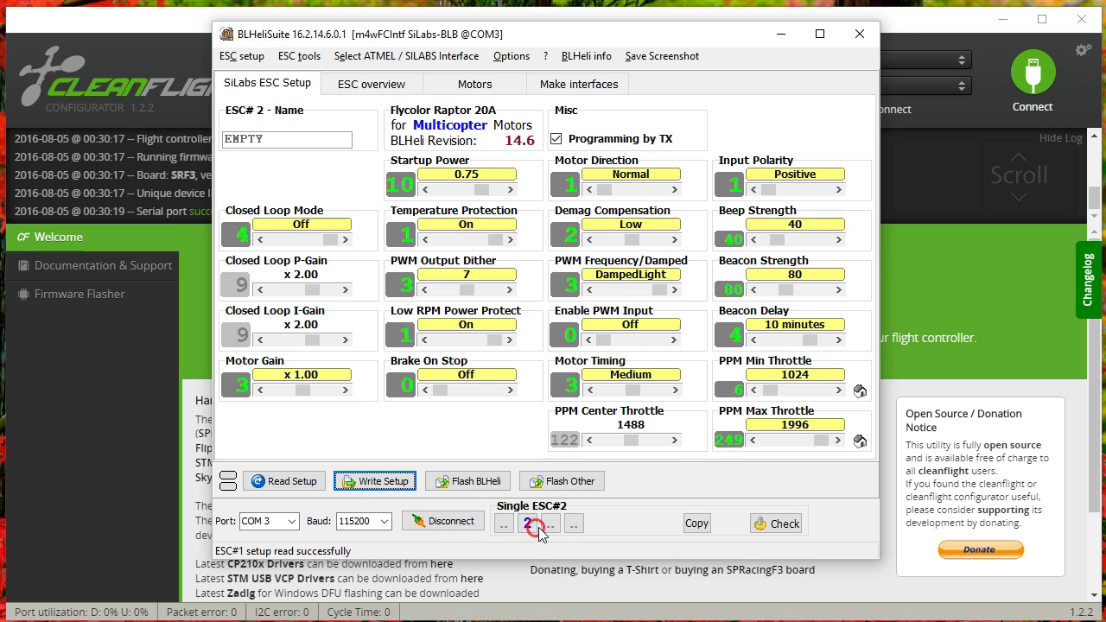
left_click(550, 524)
left_click(549, 529)
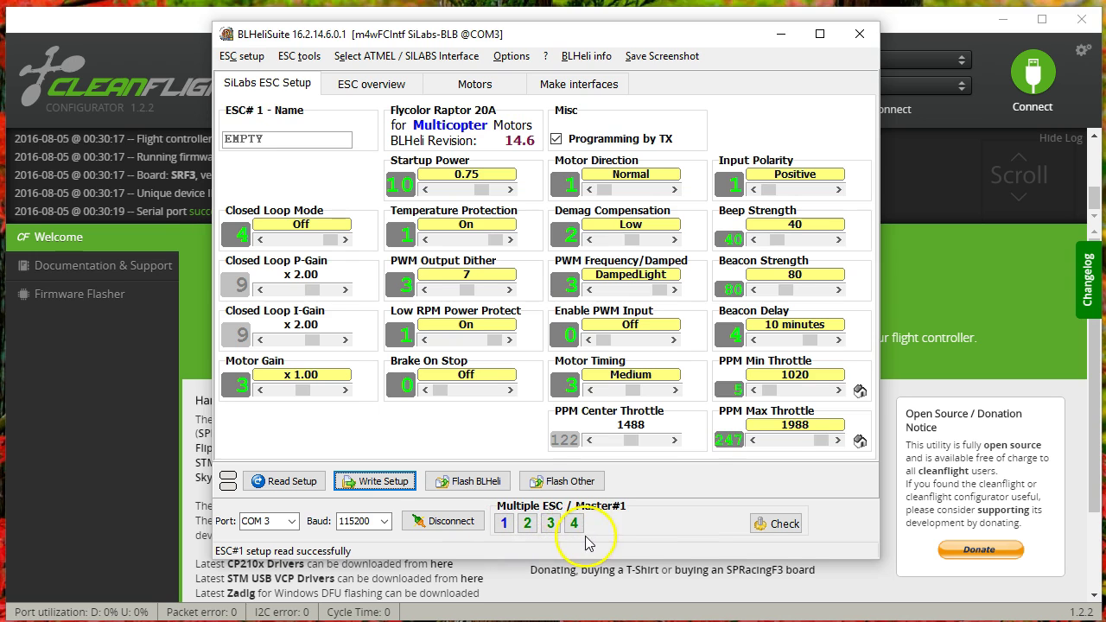
Step: Select only ESCs 2 and 3, set their Motor Direction to Reversed and write the setup to both
left_click(527, 525)
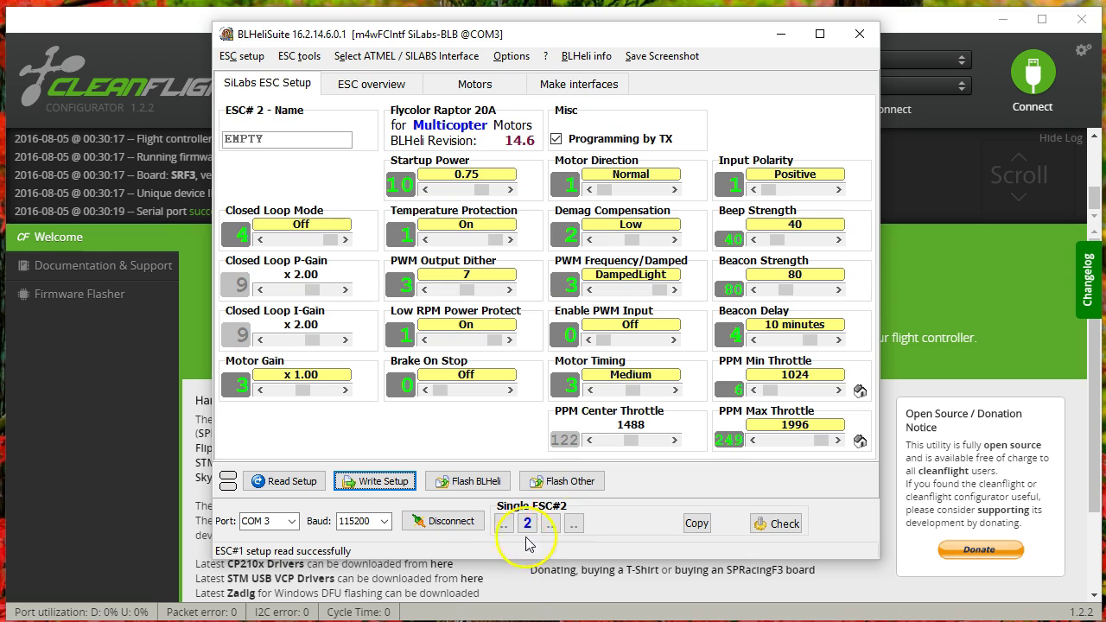
left_click(551, 524)
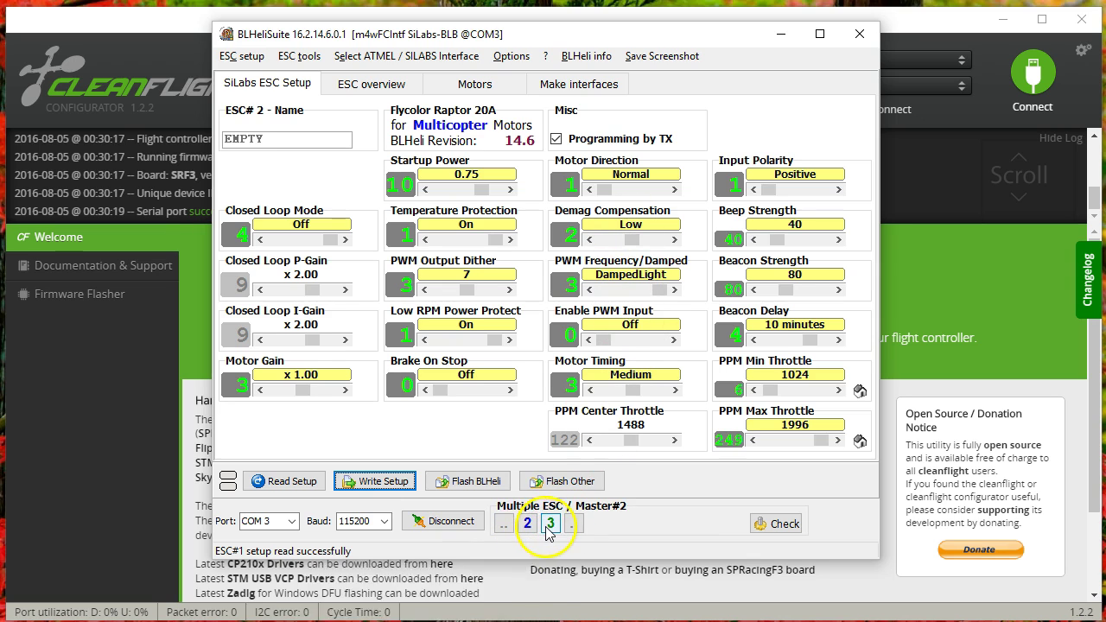
left_click(549, 526)
left_click(546, 529)
left_click(548, 527)
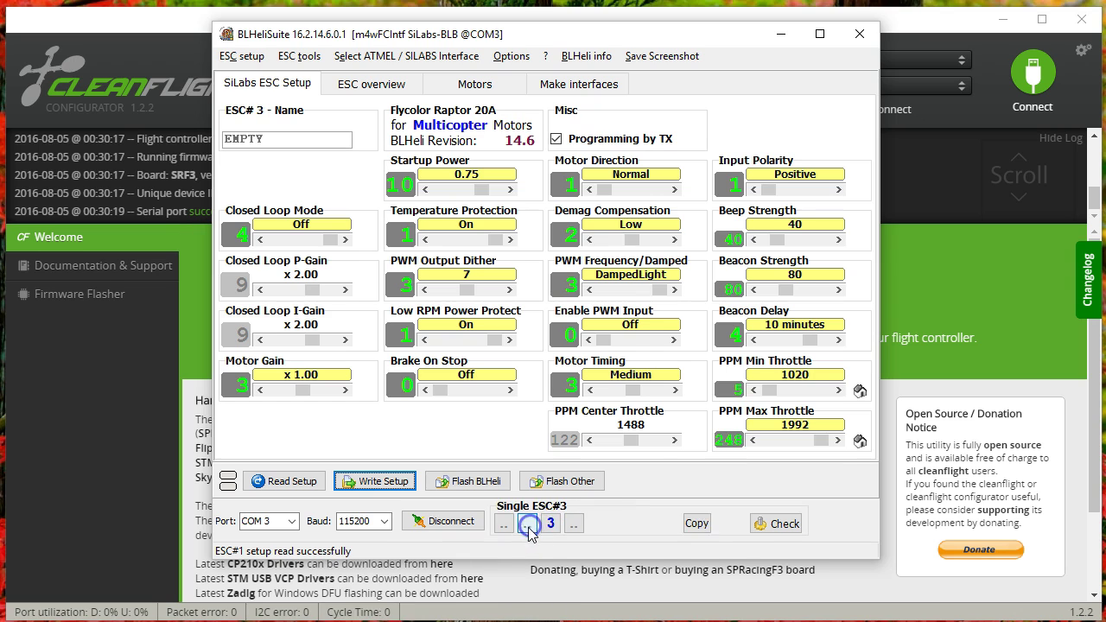
left_click(527, 523)
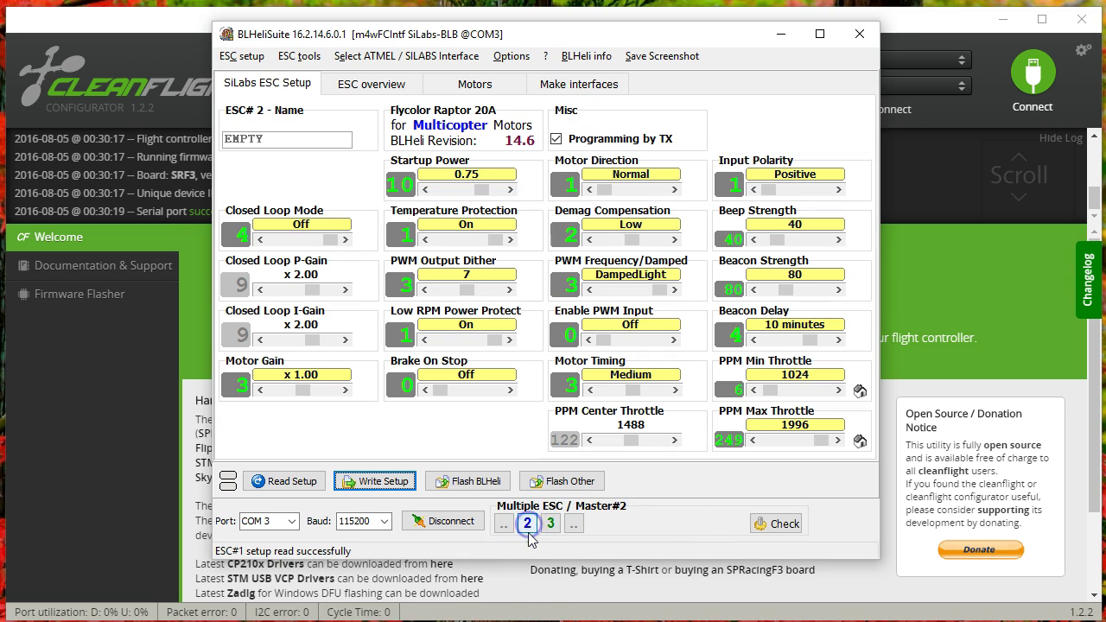
left_click(633, 190)
left_click(375, 482)
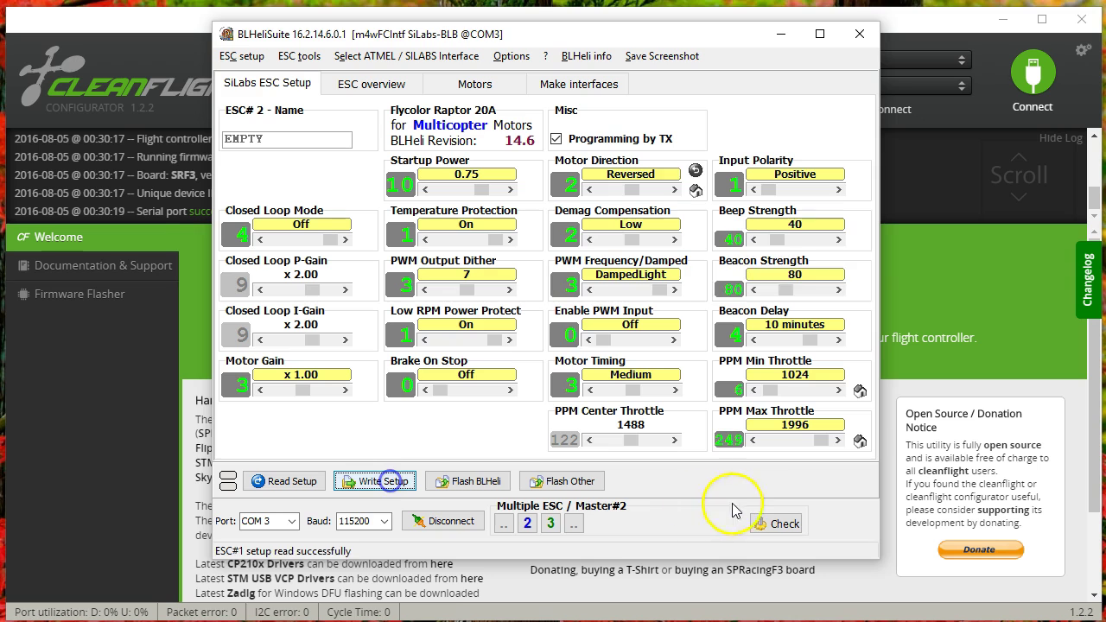
left_click(543, 346)
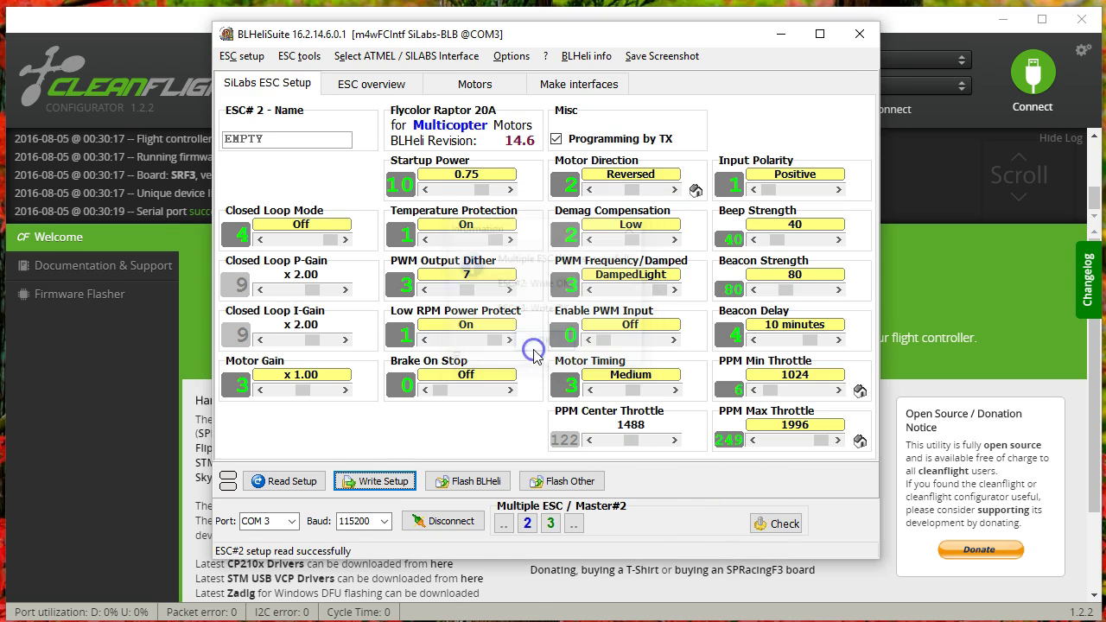
Step: Switch the selection between ESCs 1 and 4 to compare the Motor Direction stored on each
left_click(513, 527)
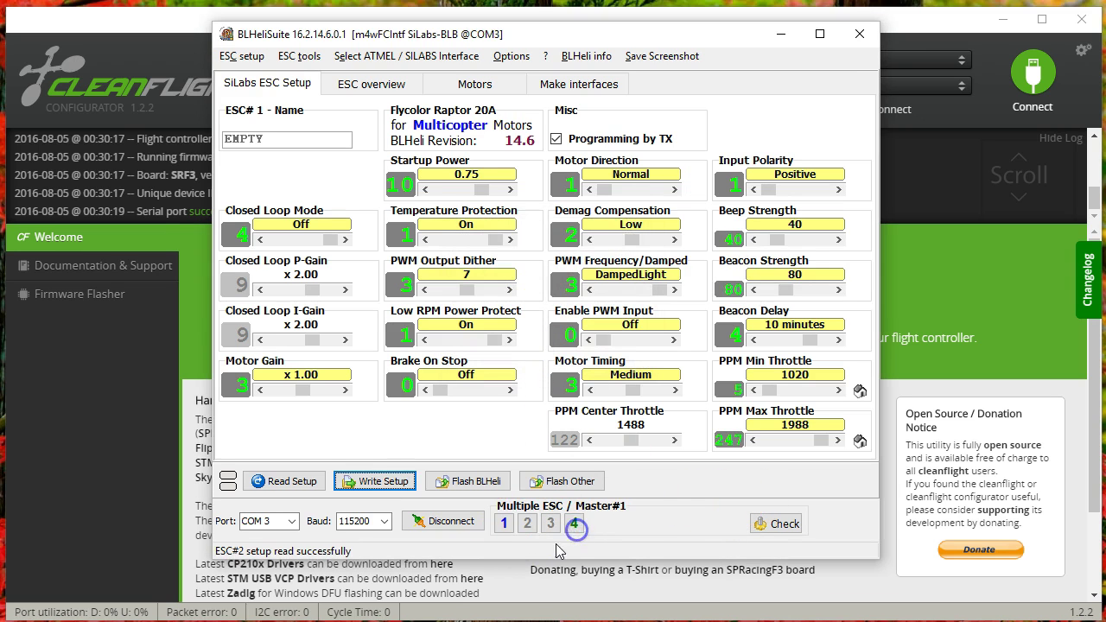
left_click(527, 526)
left_click(527, 526)
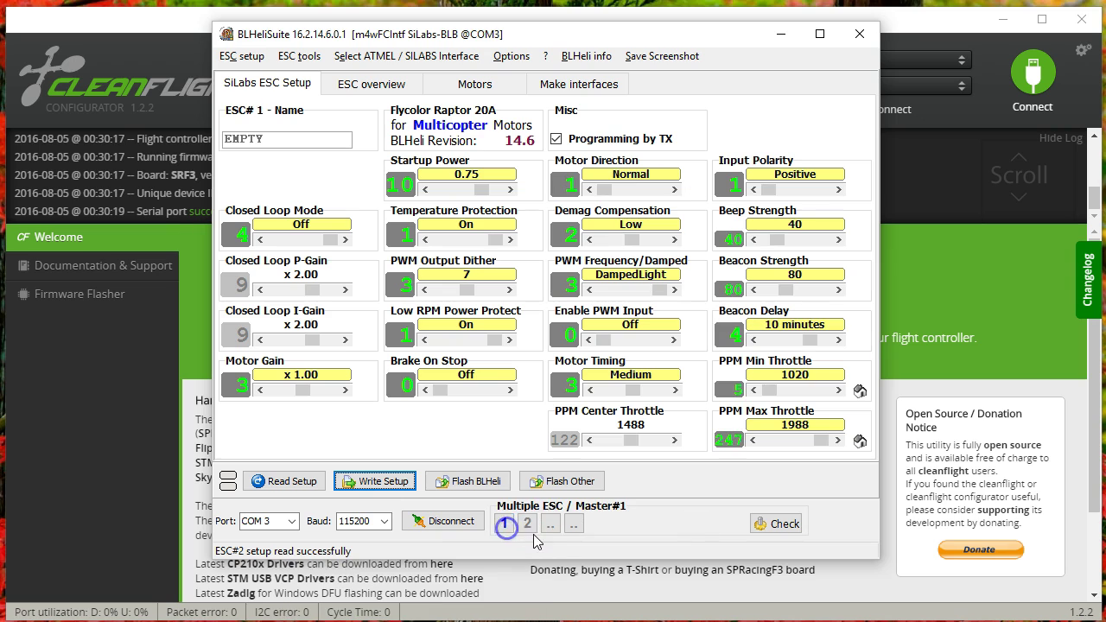
left_click(526, 527)
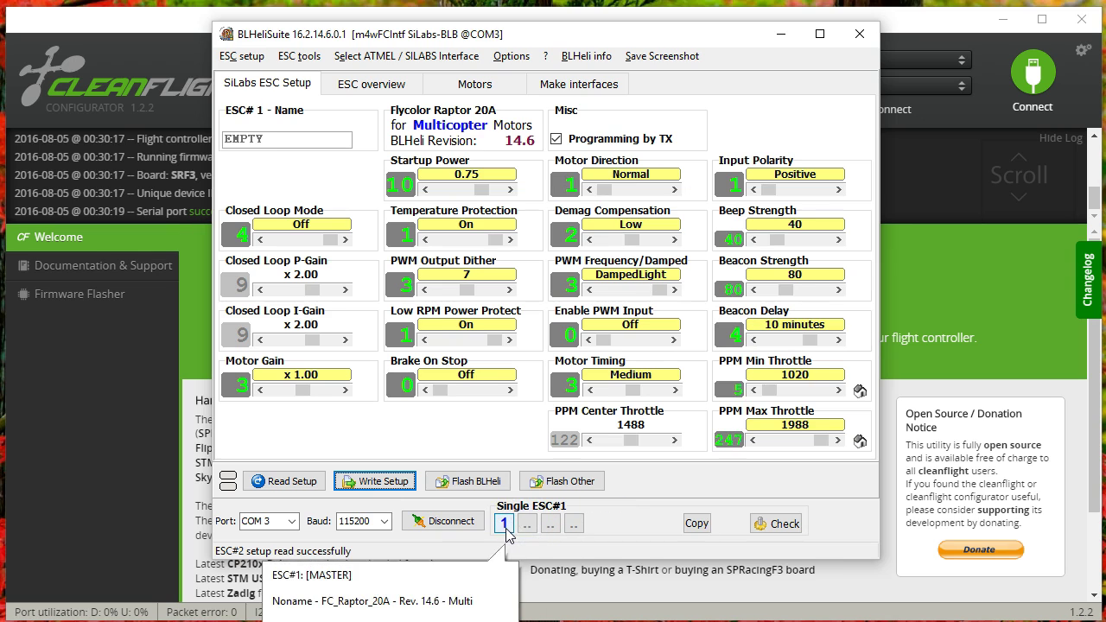
left_click(575, 525)
left_click(577, 526)
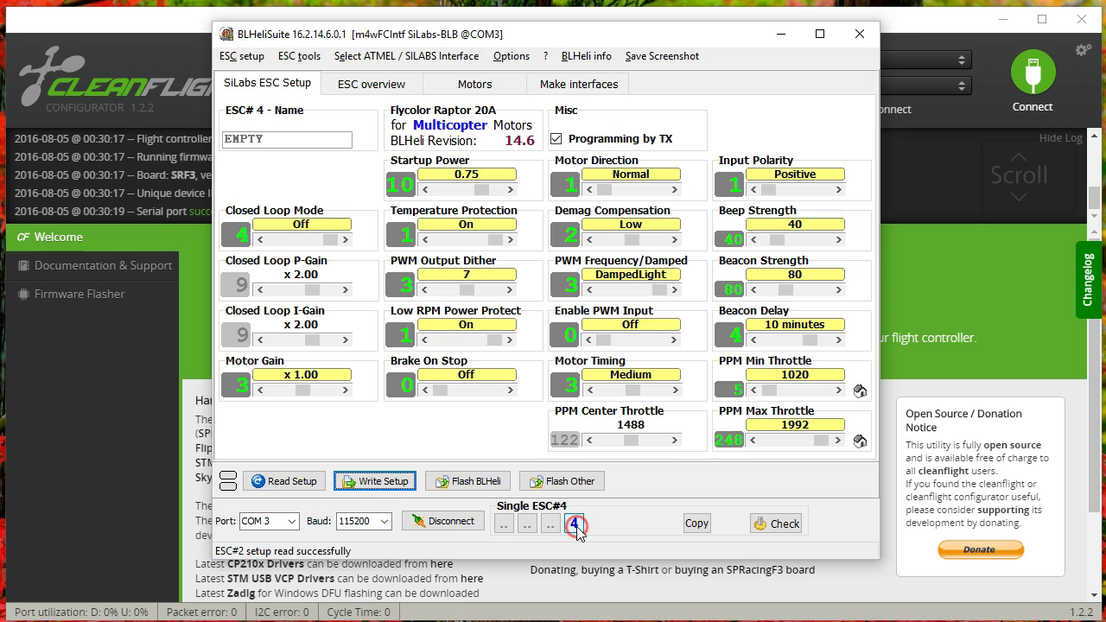
left_click(547, 526)
Step: Select only ESCs 2 and 3, set their Motor Direction to Normal and write the setup to both
left_click(527, 525)
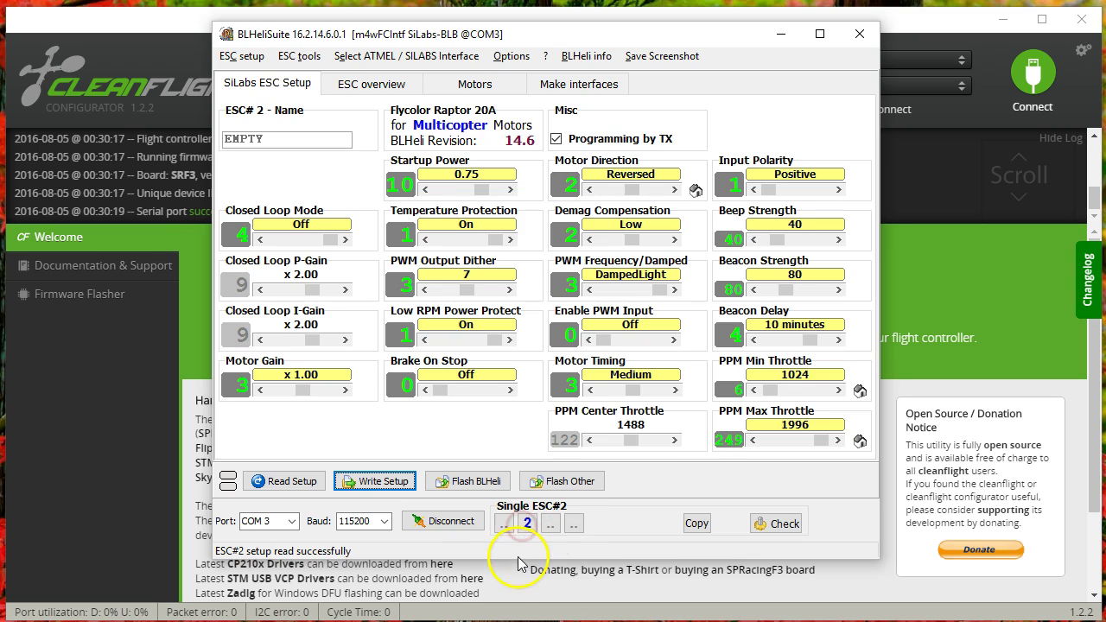
left_click(548, 525)
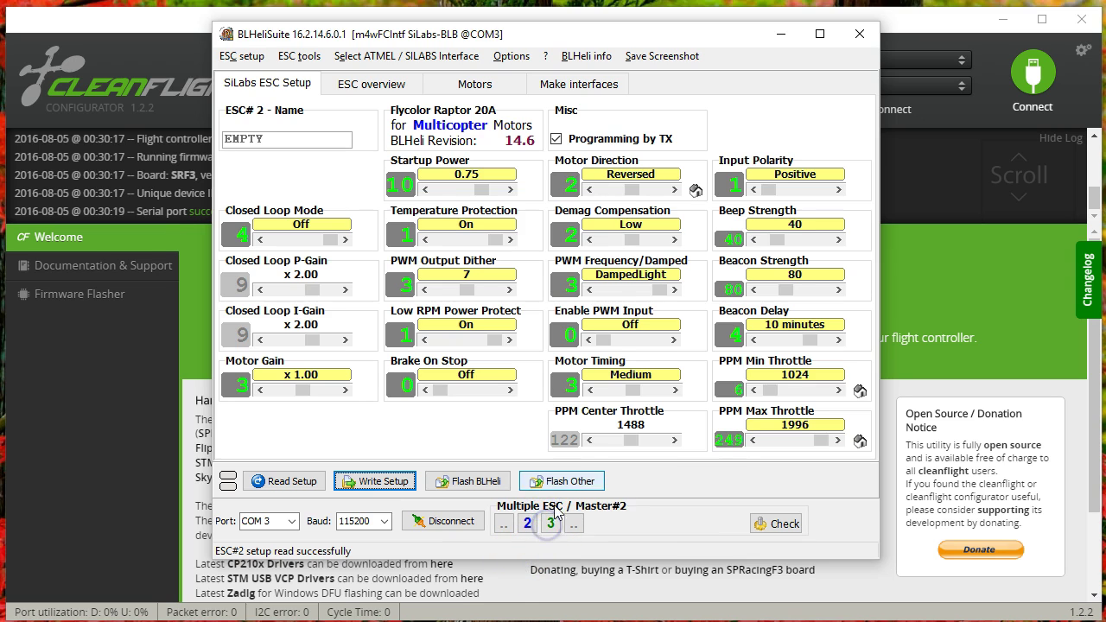
left_click(596, 189)
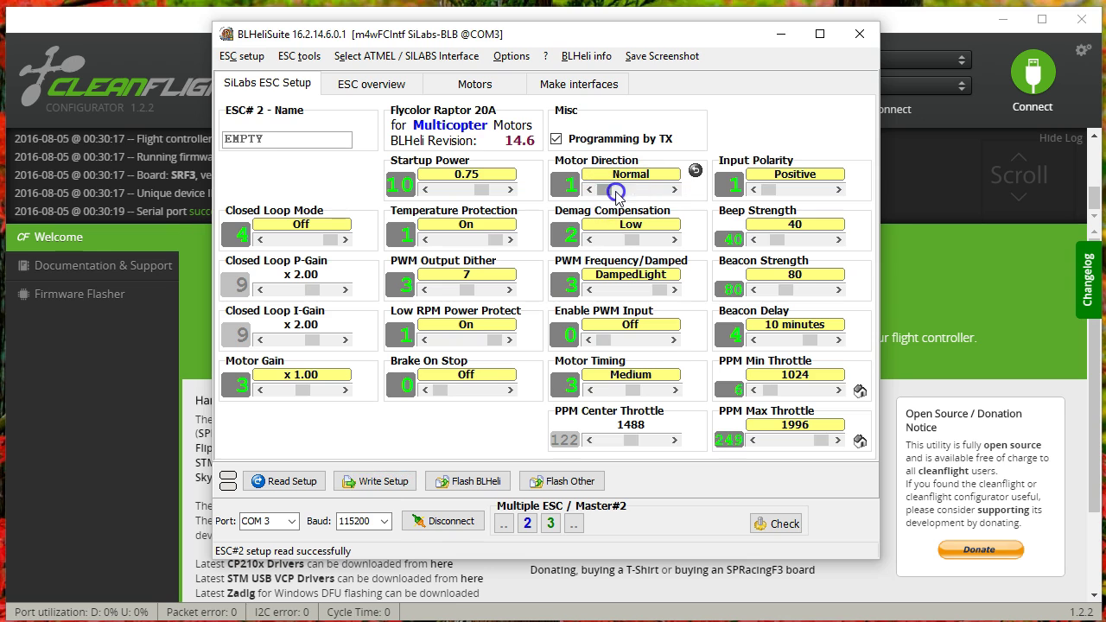
left_click(347, 482)
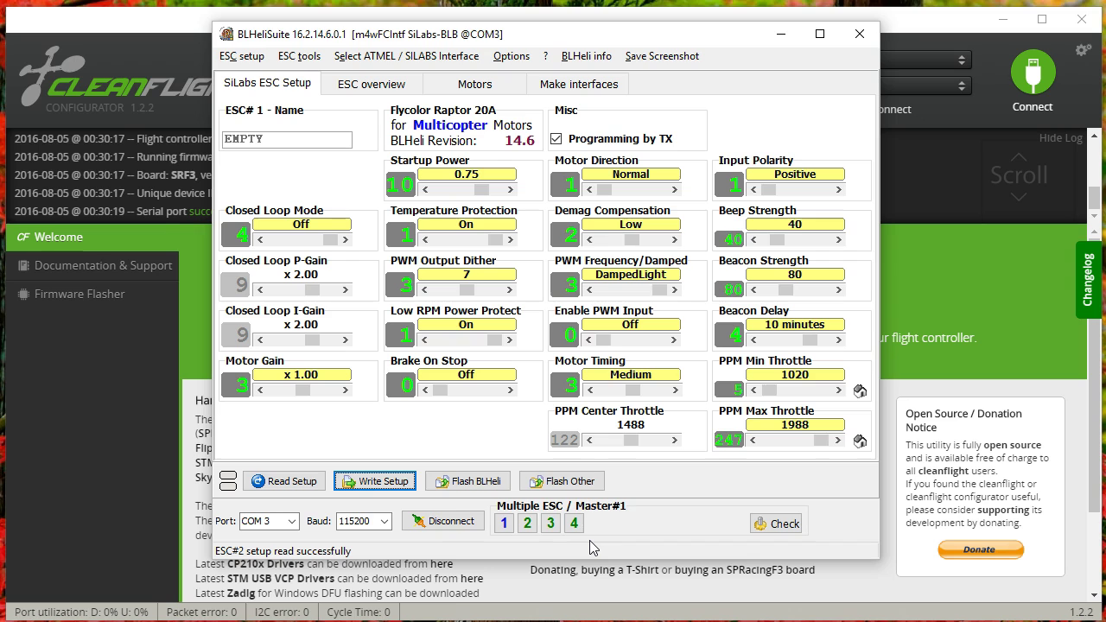
Step: Open the BLHeli flash assistant for ESC 1 and choose firmware revision 14.6
left_click(458, 484)
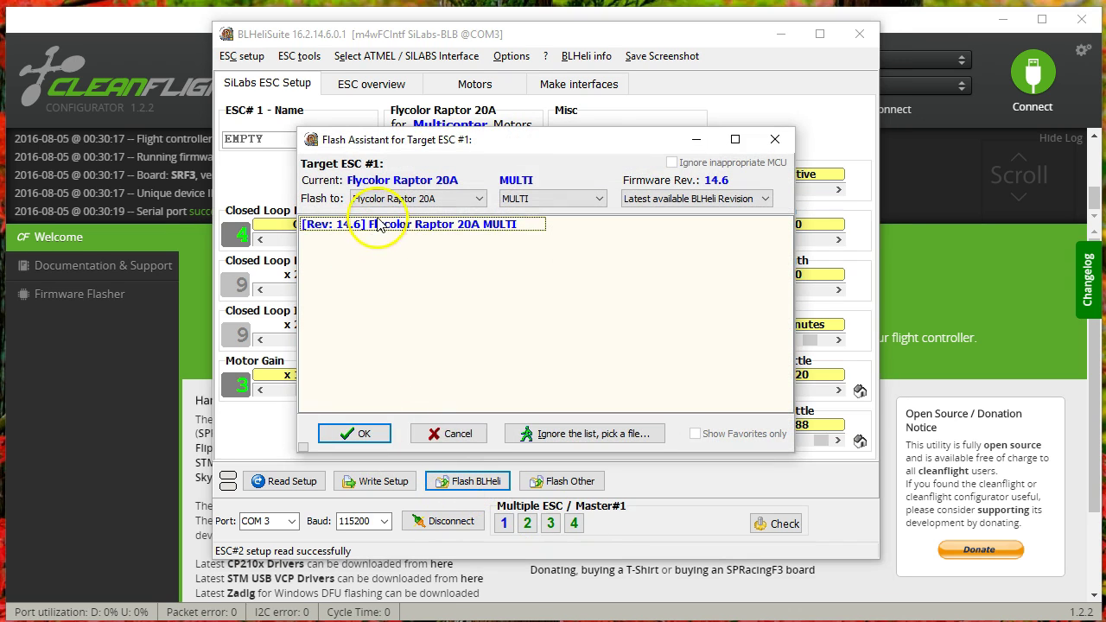
left_click(653, 202)
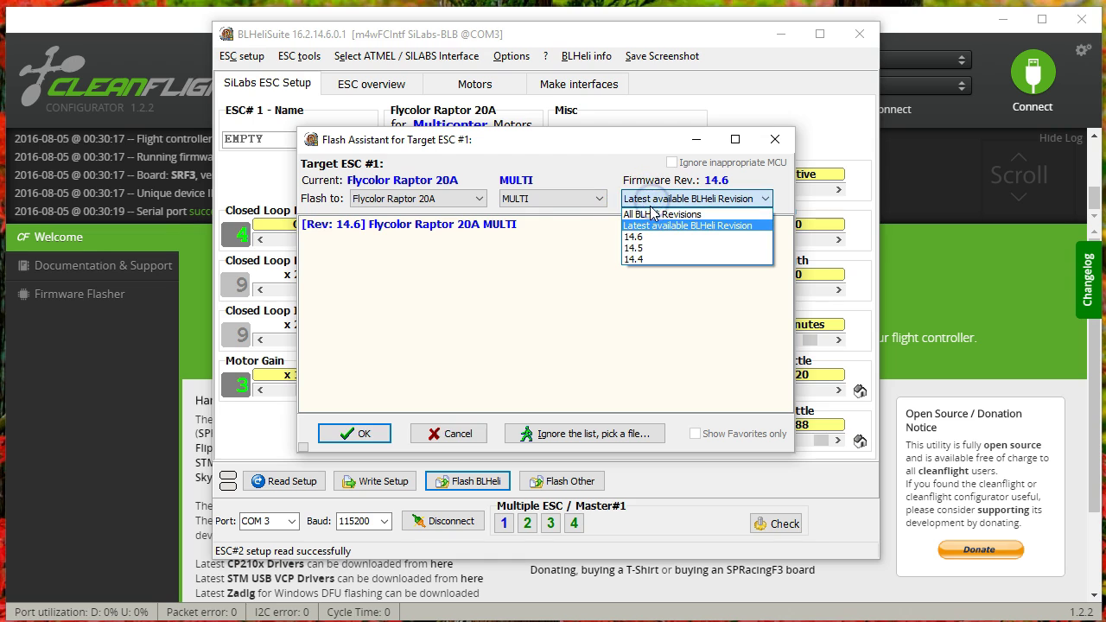
left_click(644, 241)
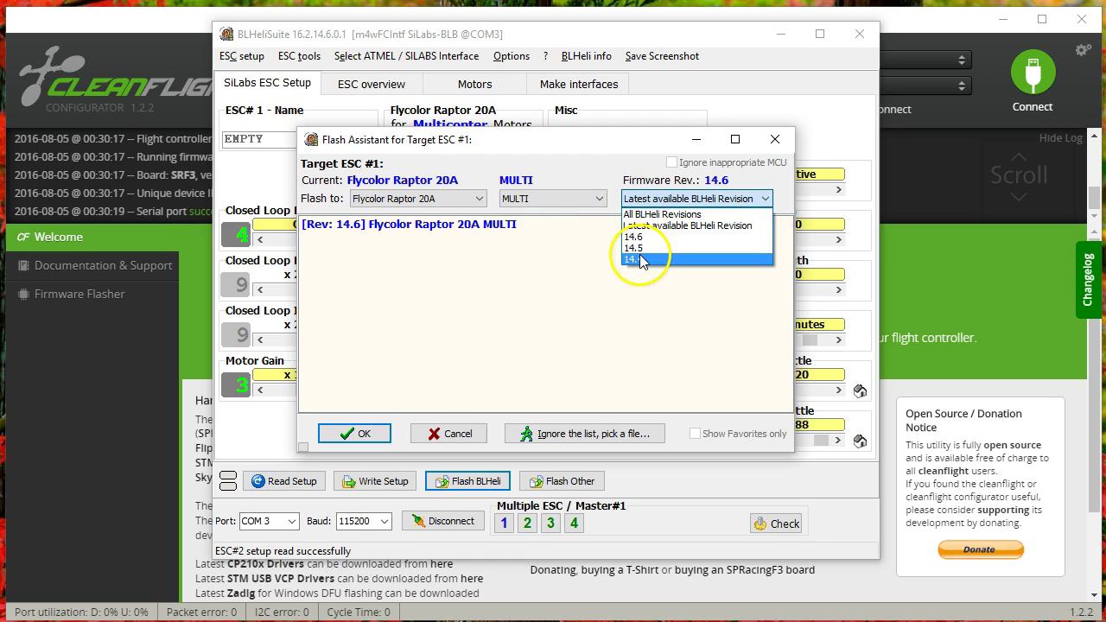
left_click(644, 237)
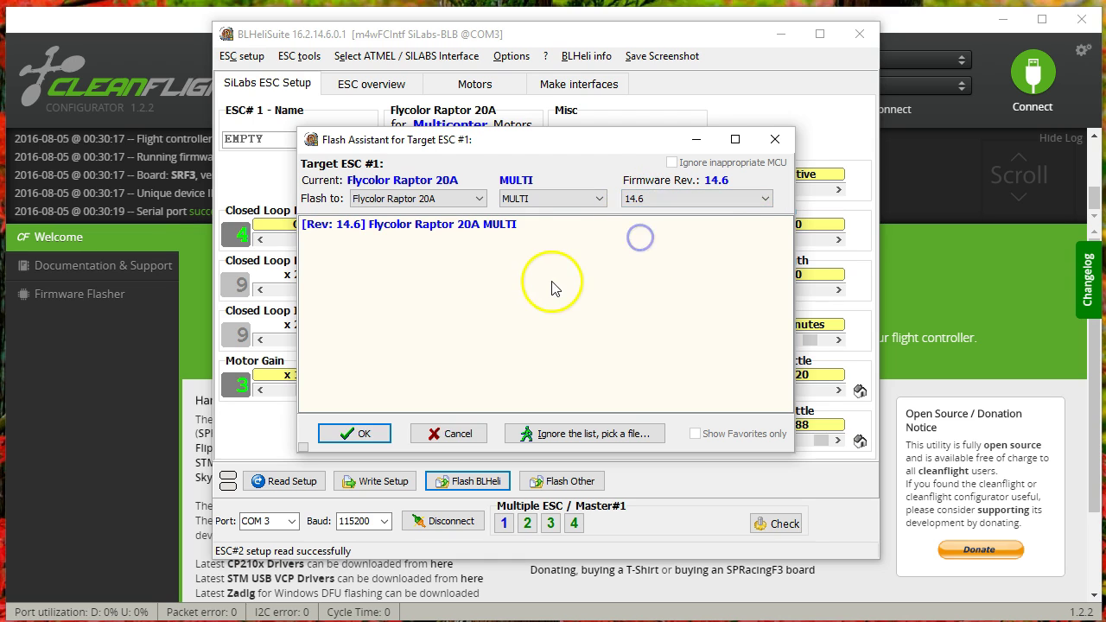
Step: Review the available motor types and ESC models for flashing, keeping MULTI and Flycolor Raptor 20A
left_click(517, 201)
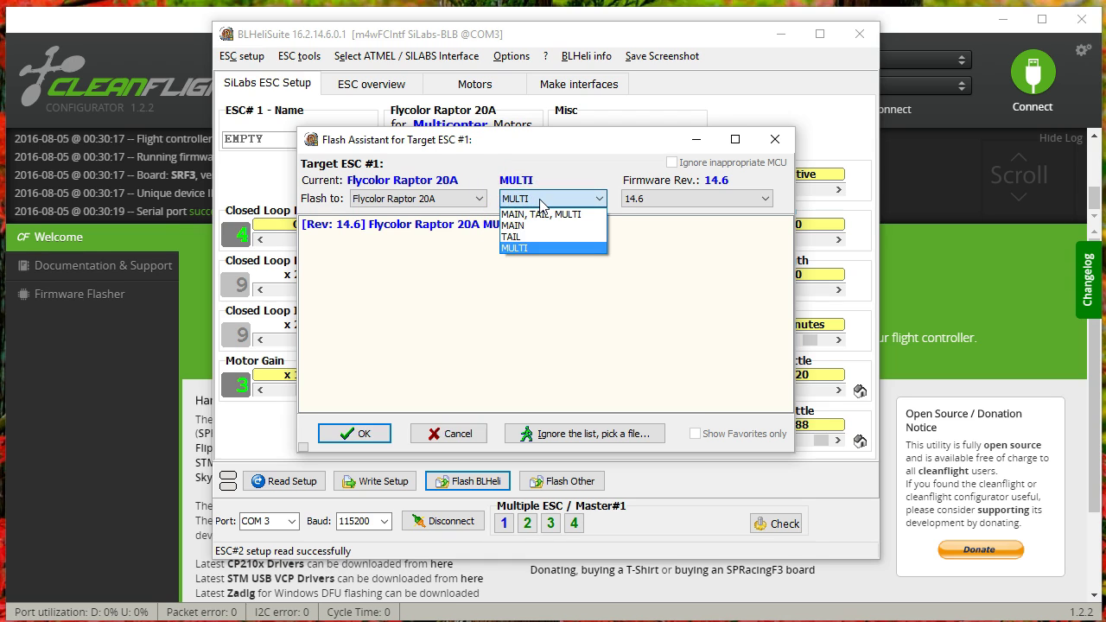
left_click(516, 236)
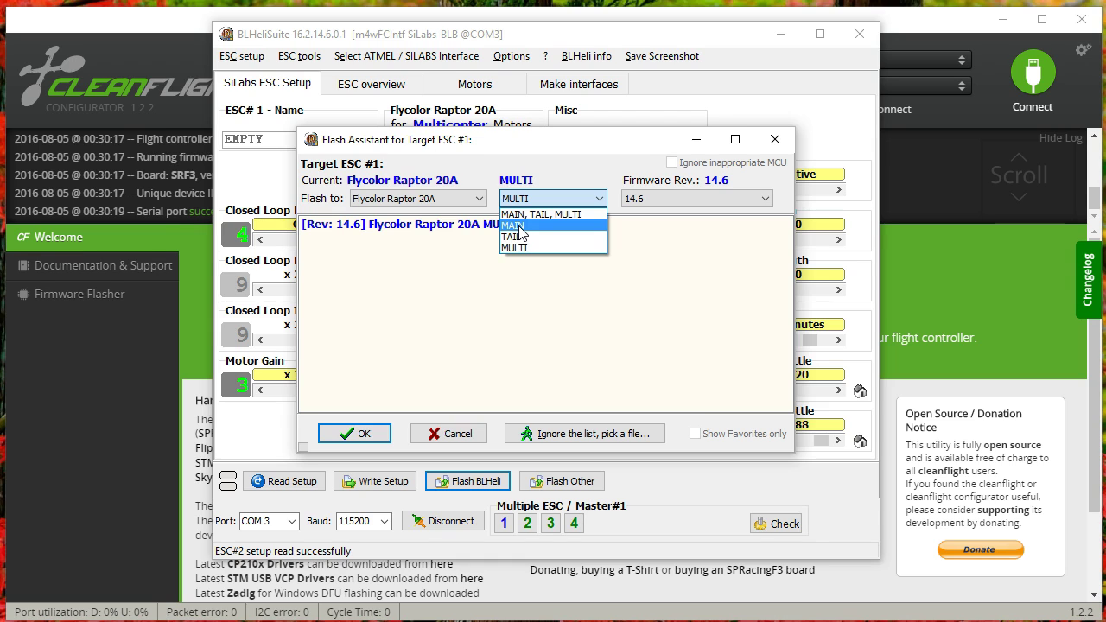
left_click(516, 248)
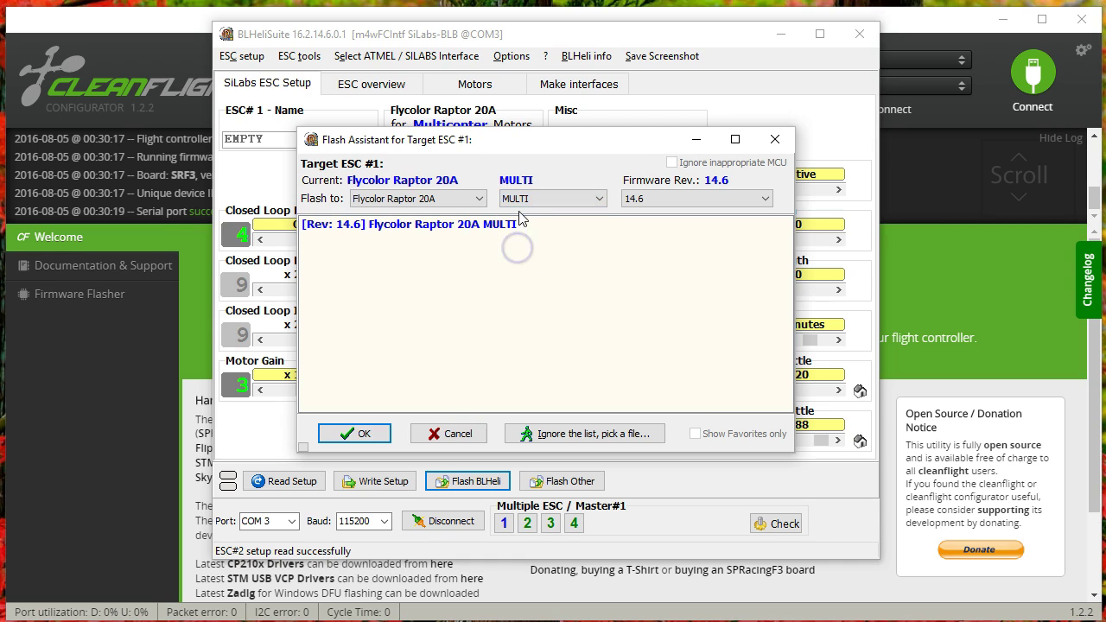
left_click(397, 199)
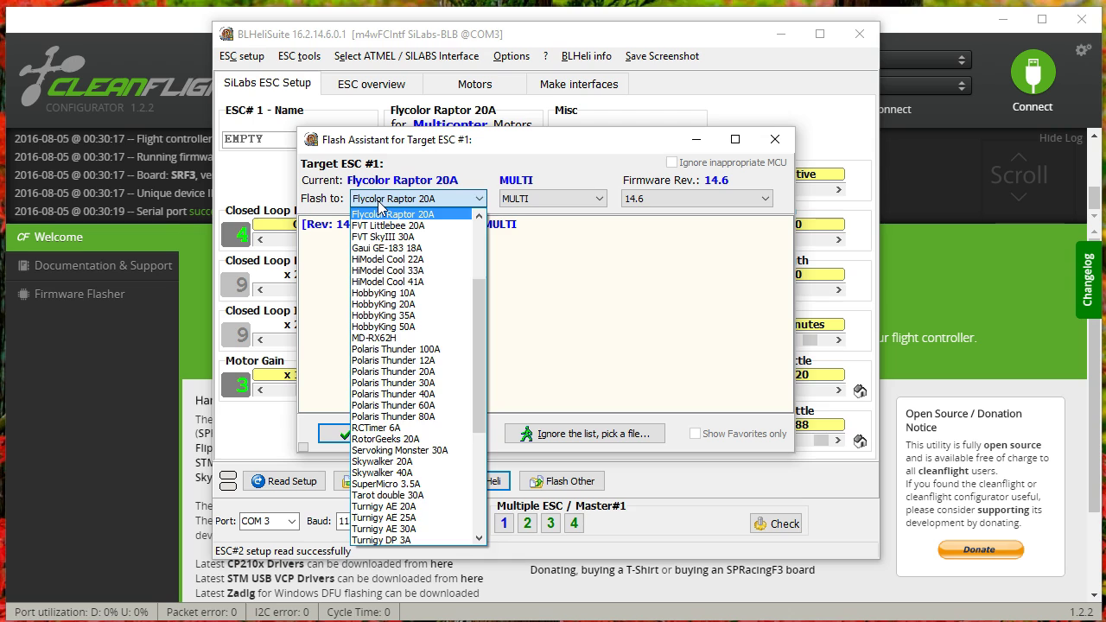
left_click(378, 209)
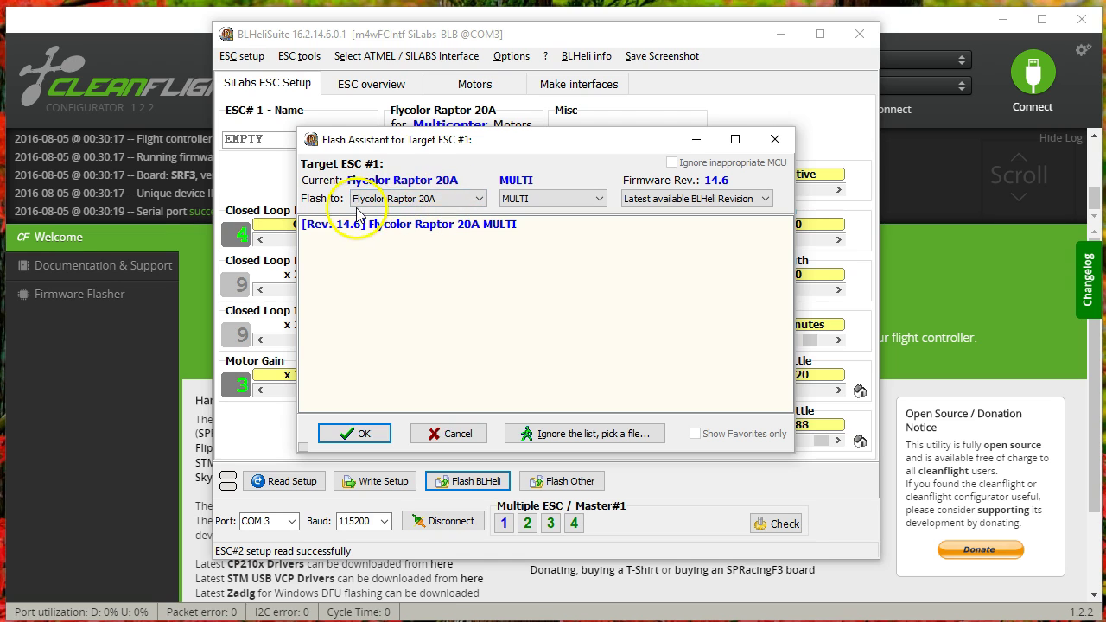
left_click(432, 201)
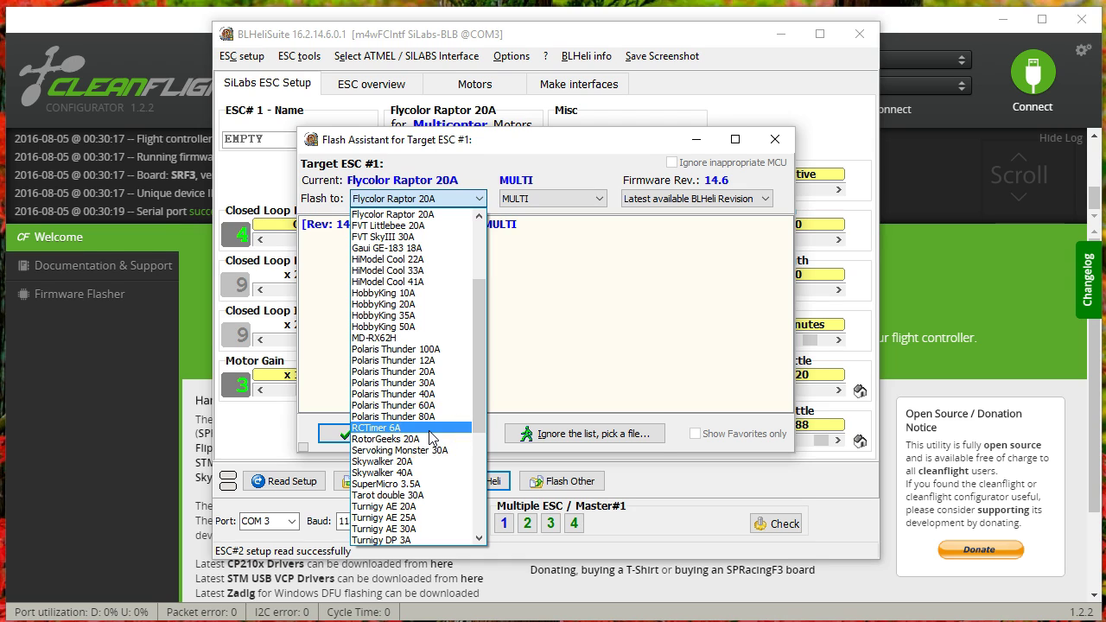
left_click(387, 199)
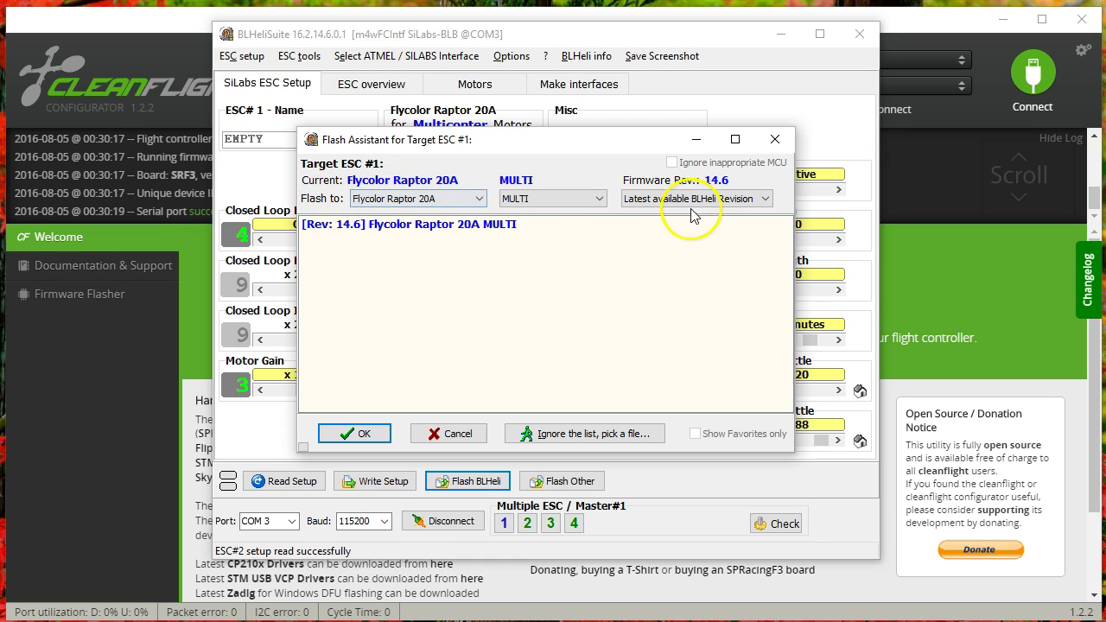
Step: Set the firmware revision to 14.6 and flash ESC 1 with the Flycolor Raptor 20A MULTI firmware
left_click(714, 188)
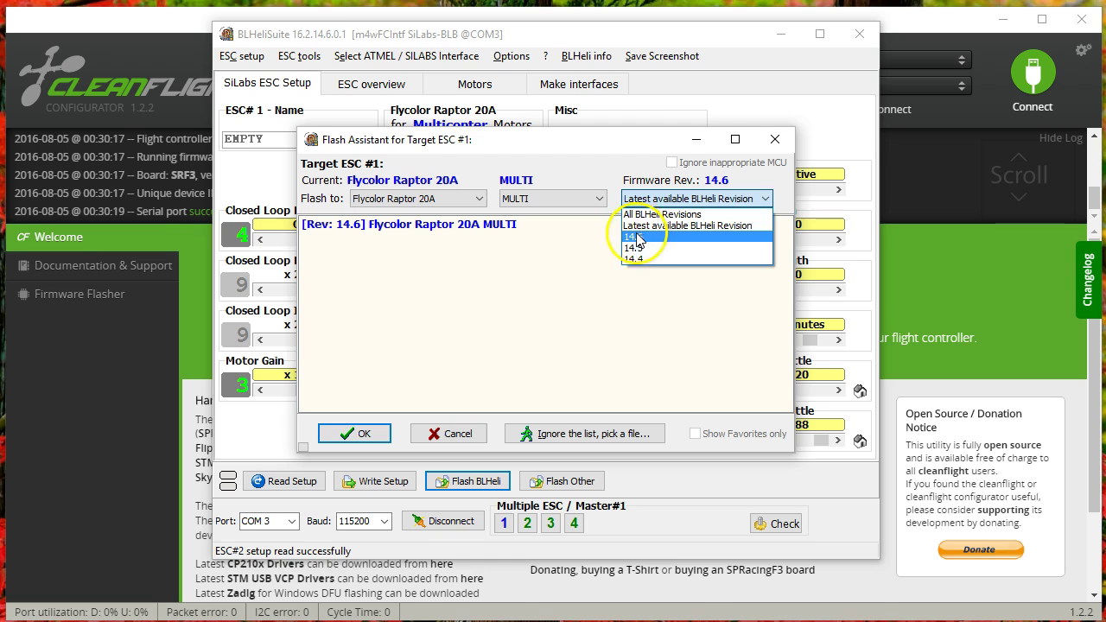
left_click(667, 217)
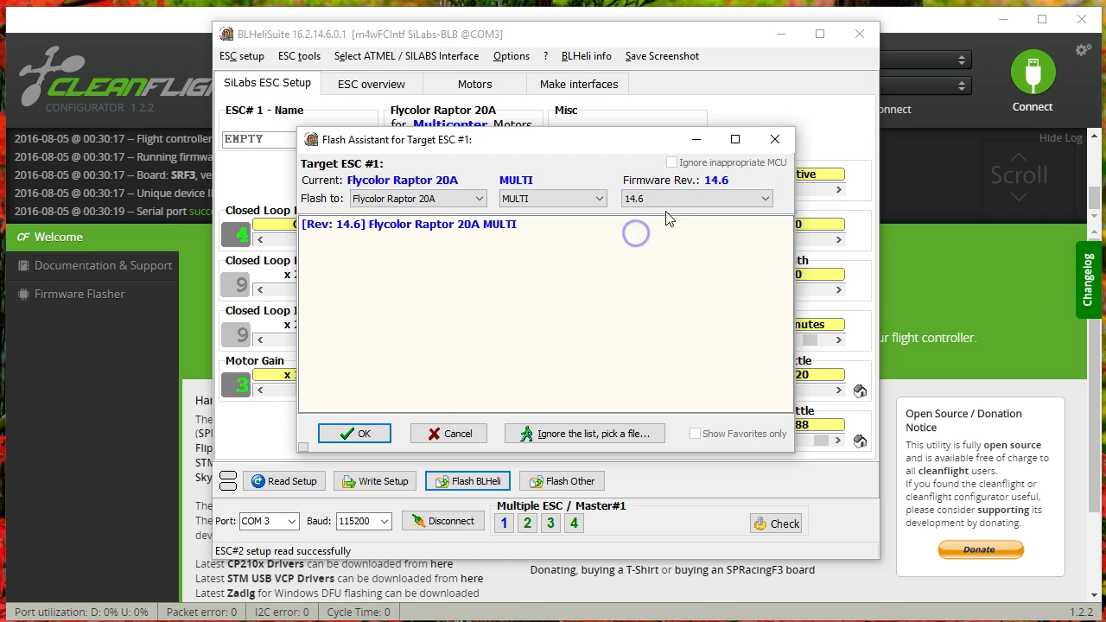
left_click(358, 432)
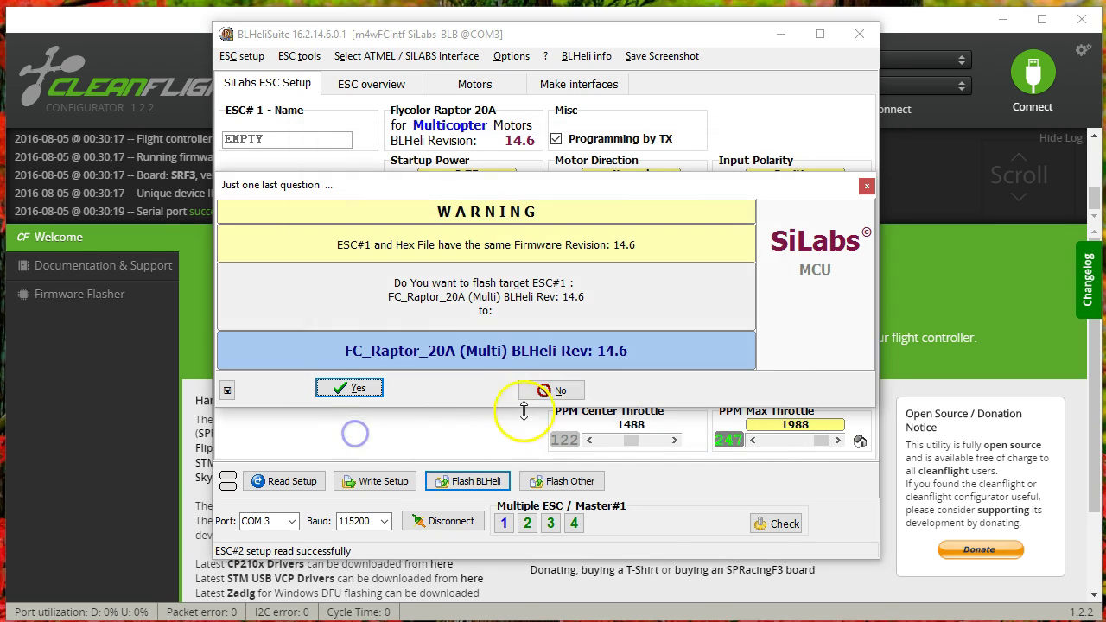
left_click(350, 389)
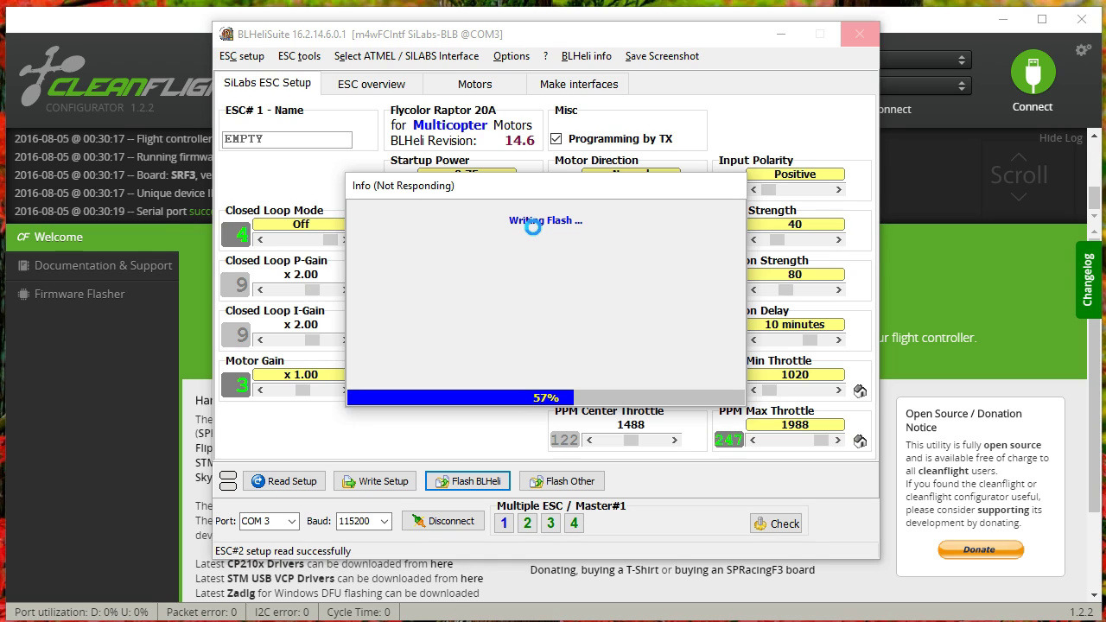
left_click(401, 202)
left_click(402, 221)
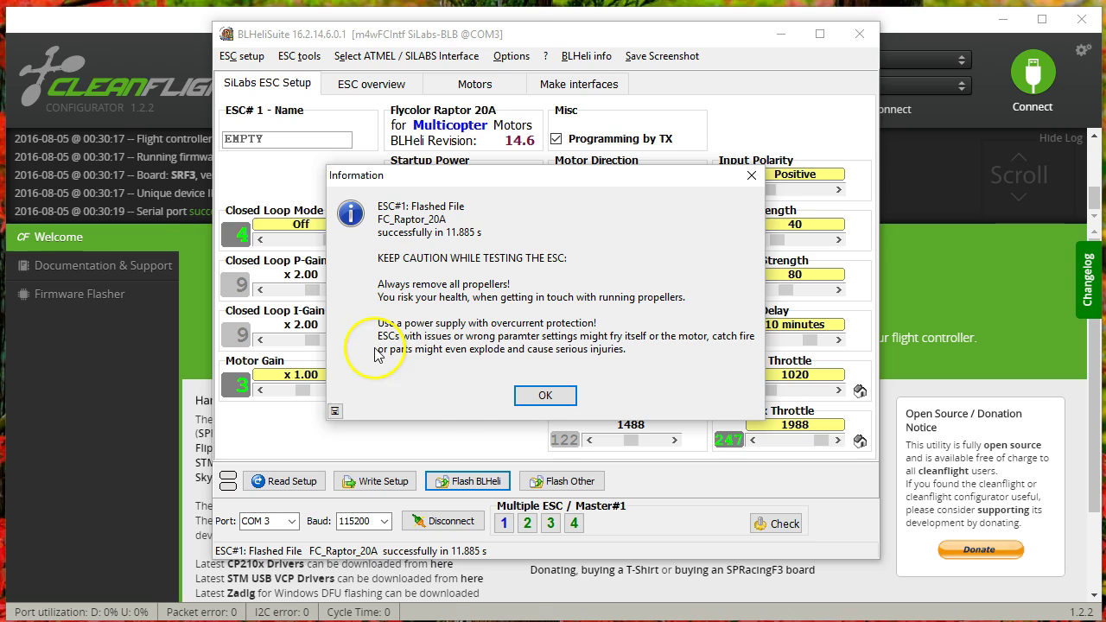
Step: Acknowledge the flash report, write the current settings back to ESC 1 and close the multiple-ESC information
left_click(544, 396)
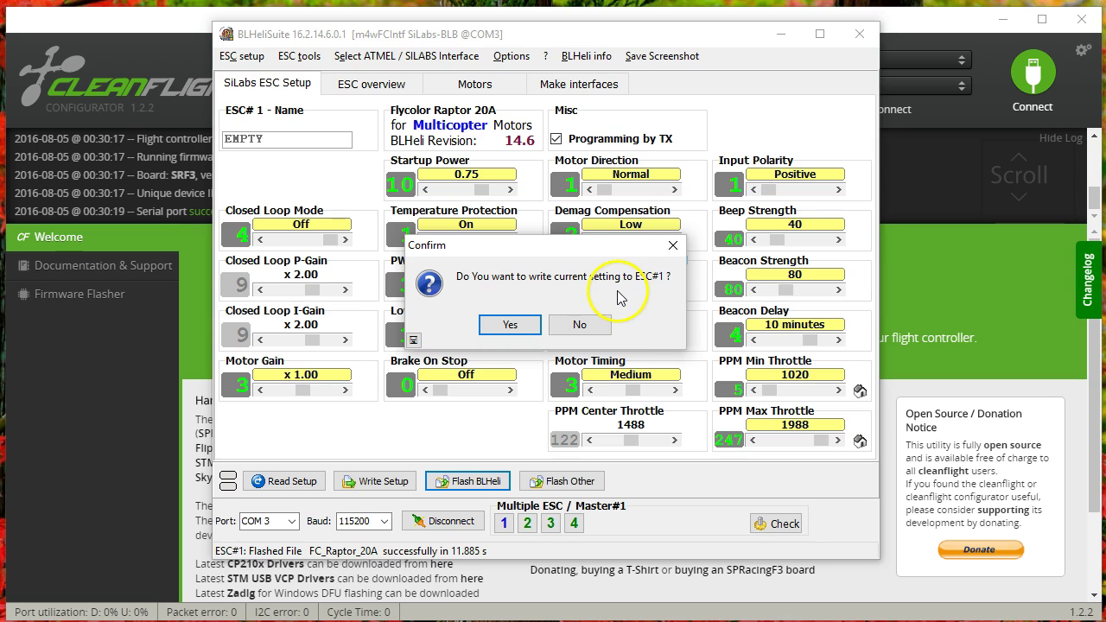
left_click(500, 329)
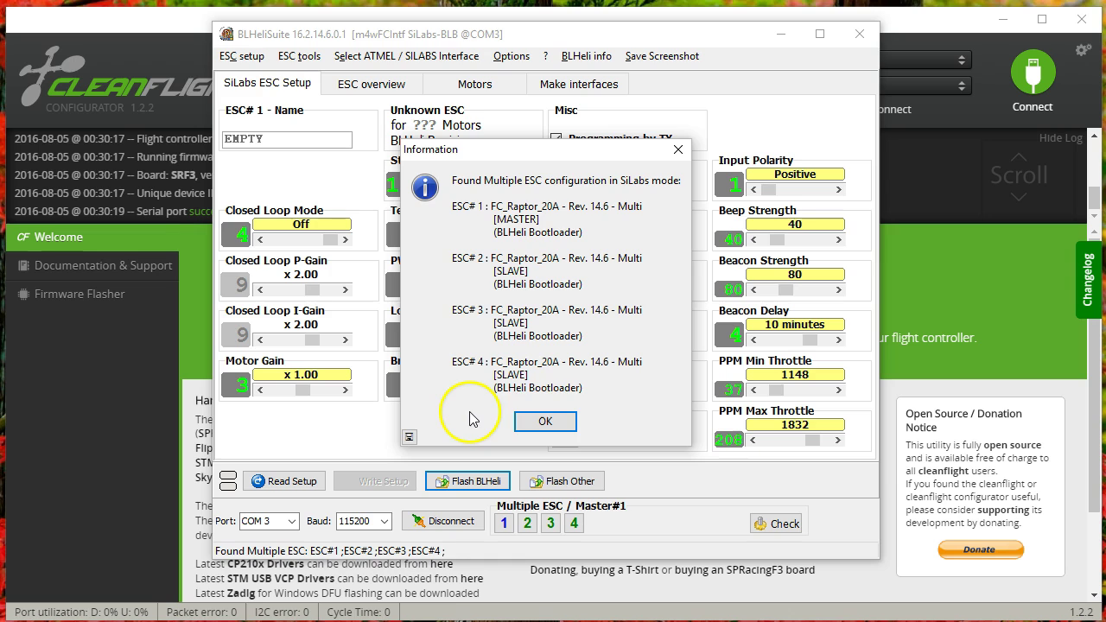
left_click(538, 418)
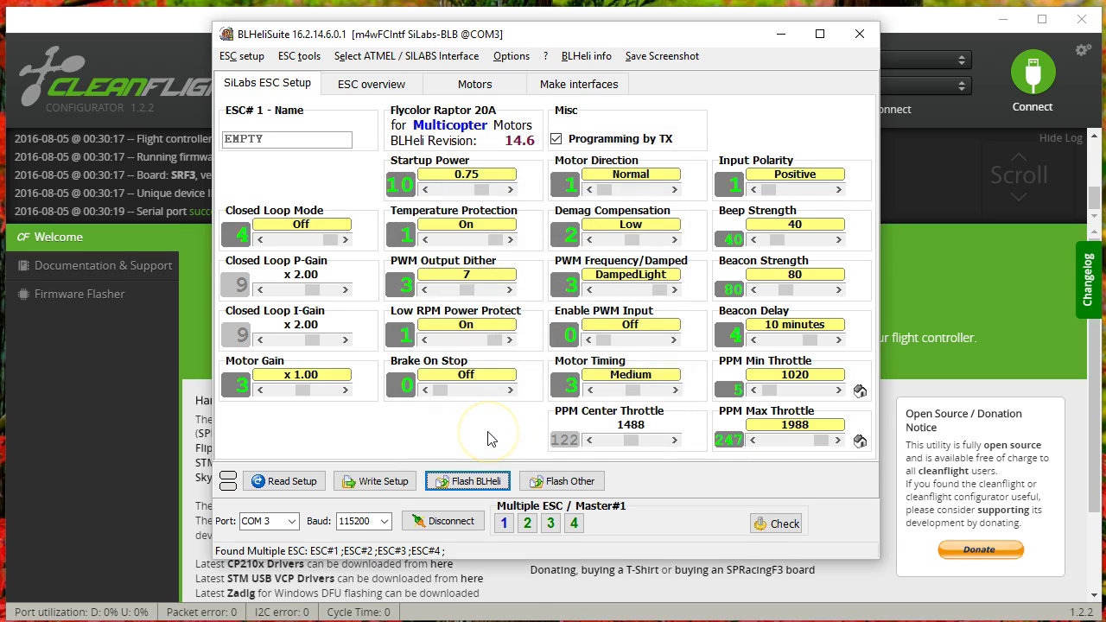